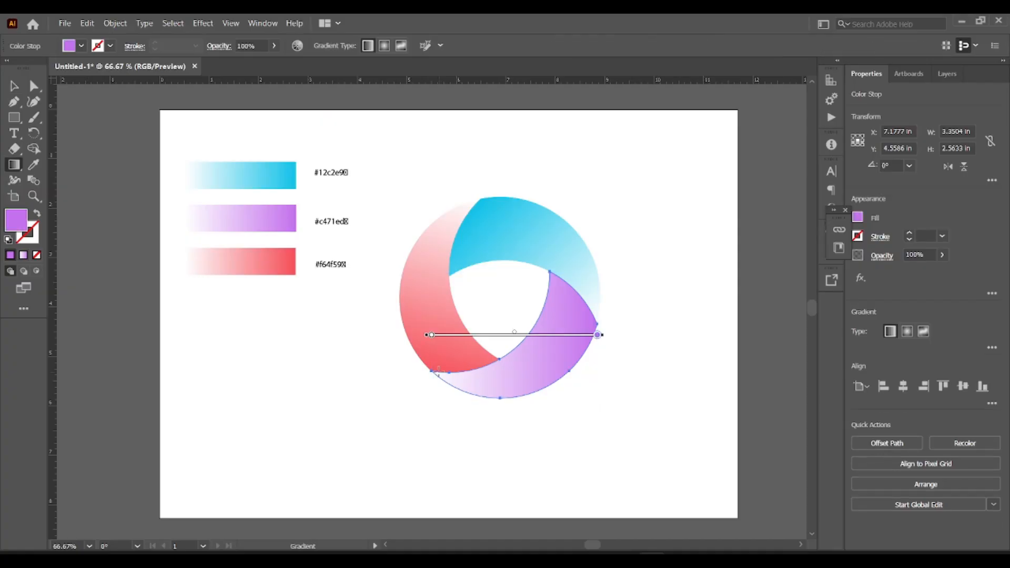
- Adjust the purple segment's gradient direction with the Gradient tool, then deselect
mouse_move(431, 374)
left_mouse_down()
mouse_move(591, 339)
mouse_move(582, 320)
mouse_move(598, 322)
left_mouse_up()
key("v")
left_click(437, 169)
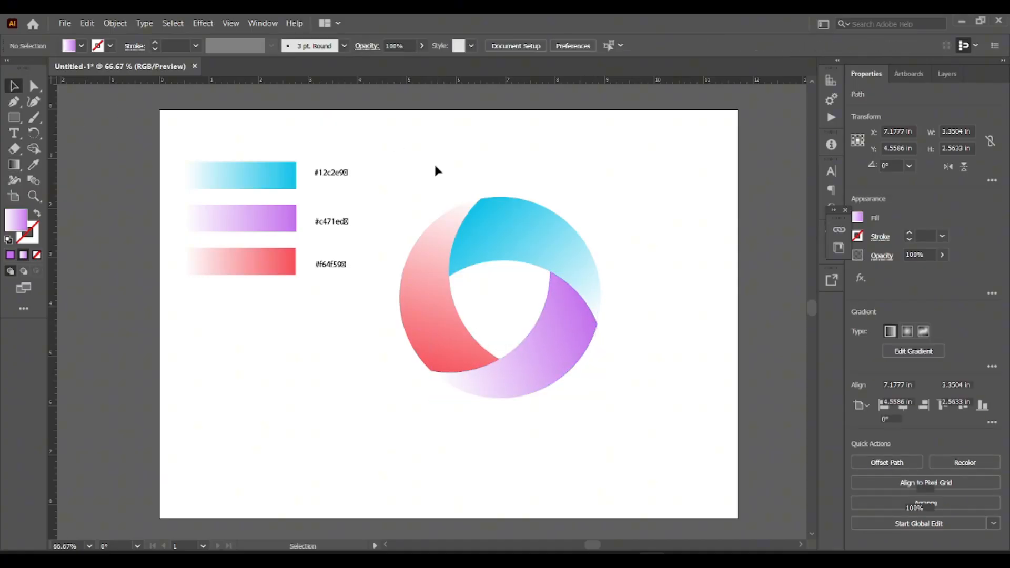
- Select the whole logo, nudge it upward and enlarge it from the corner
left_click_drag(389, 188, 662, 431)
left_click_drag(533, 244, 526, 215)
left_click_drag(595, 369, 661, 435)
left_click(677, 254)
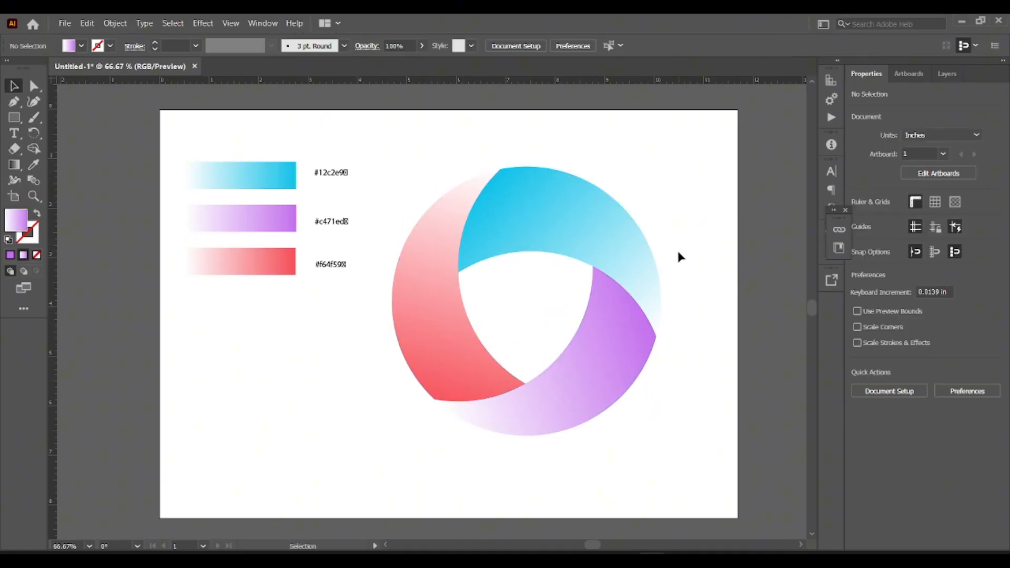
- Apply a black stroke to all logo segments
left_click_drag(395, 142, 661, 451)
left_click(858, 236)
left_click(746, 283)
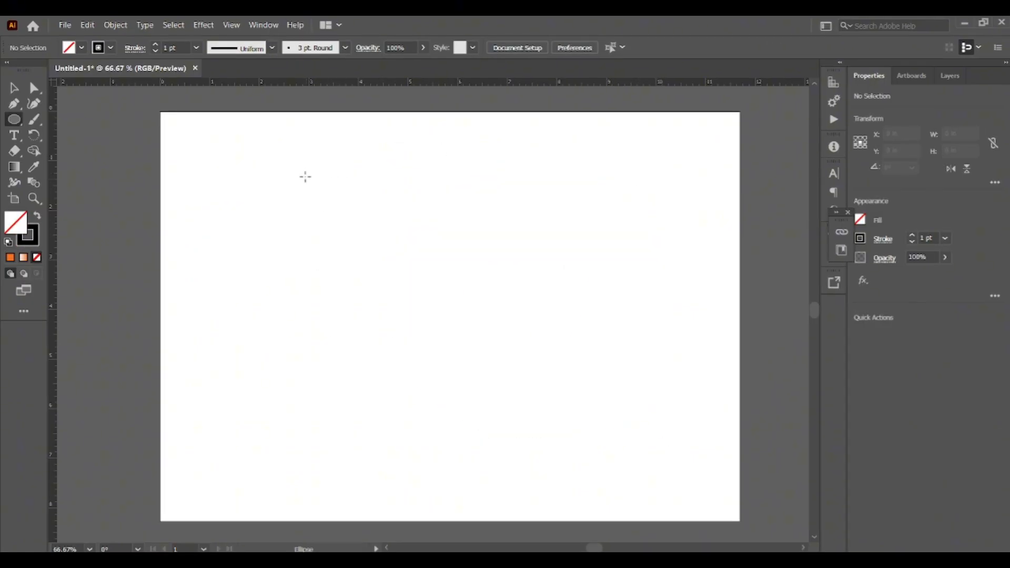
- Draw a circle about 4.87 in wide with the Ellipse tool
left_click_drag(305, 176, 504, 378)
key("v")
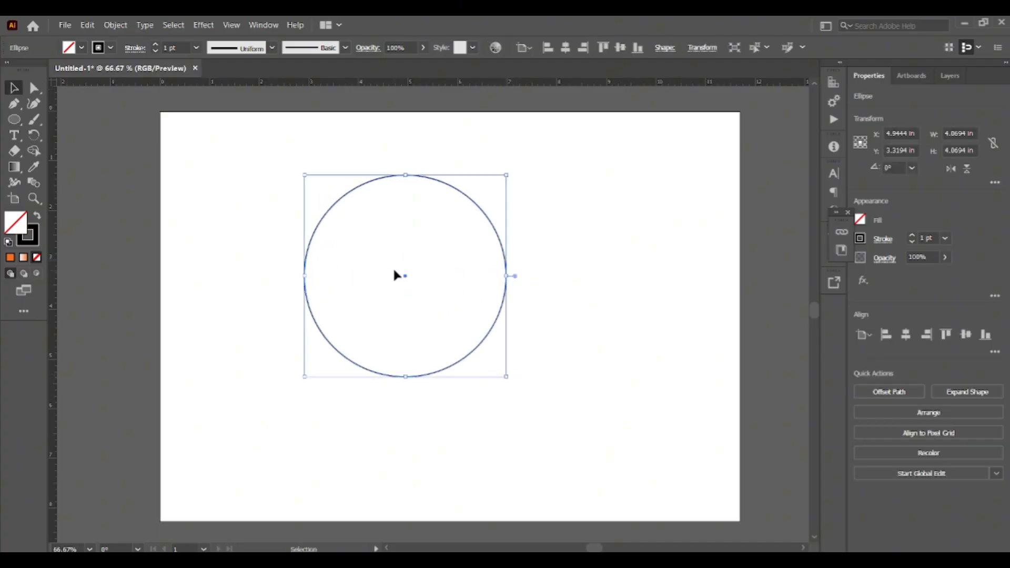
- Reposition the circle, paste a copy in place and move the copy right so it passes through the original's centre
left_click_drag(404, 273, 435, 282)
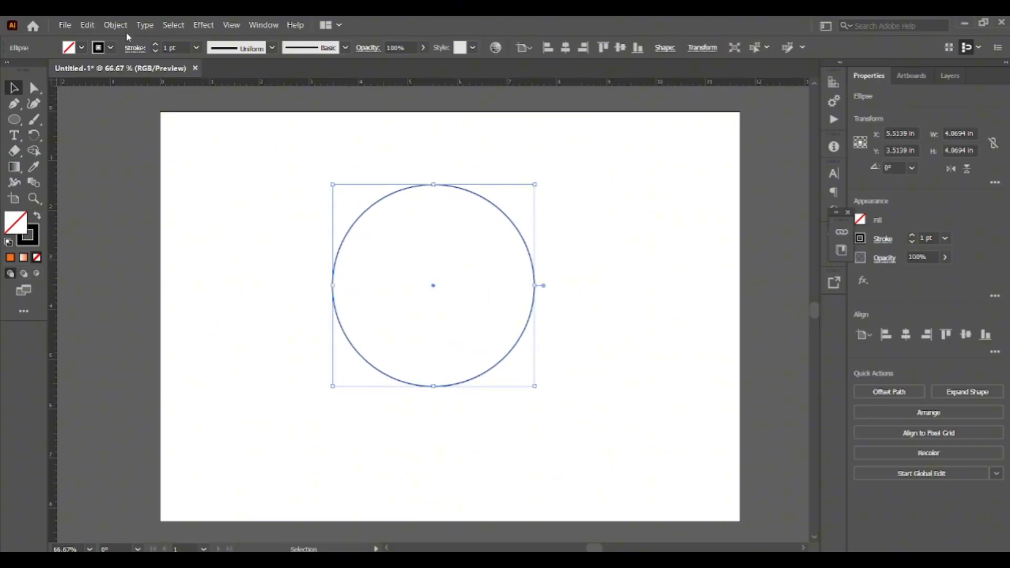
left_click(88, 24)
left_click(113, 88)
left_click(88, 25)
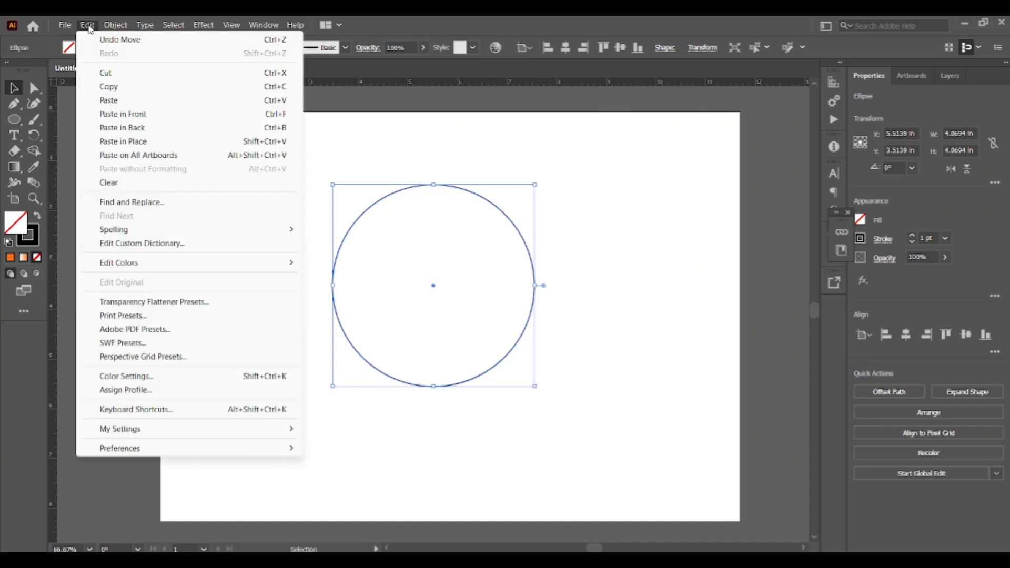
left_click(141, 144)
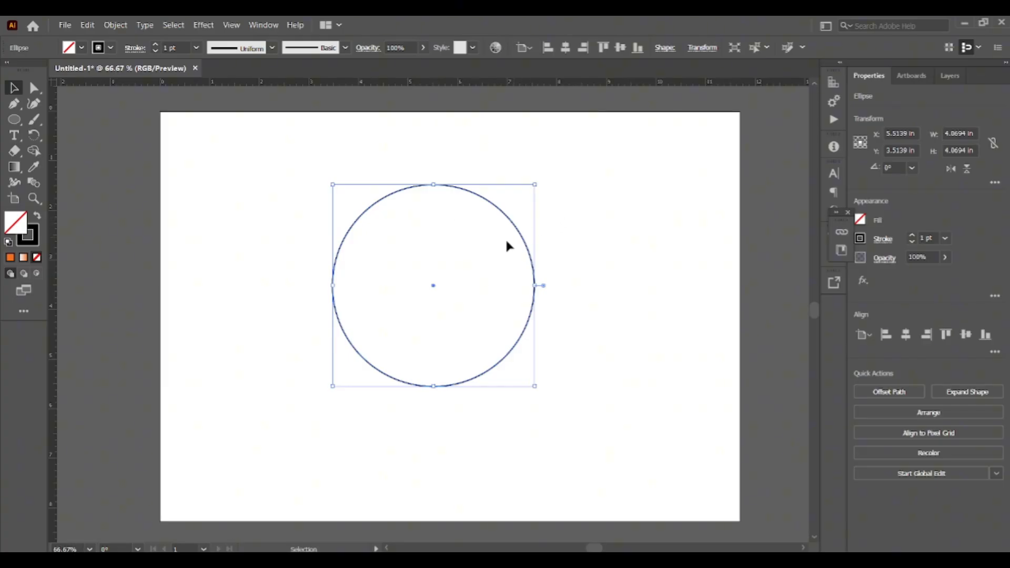
left_click_drag(434, 287, 534, 289)
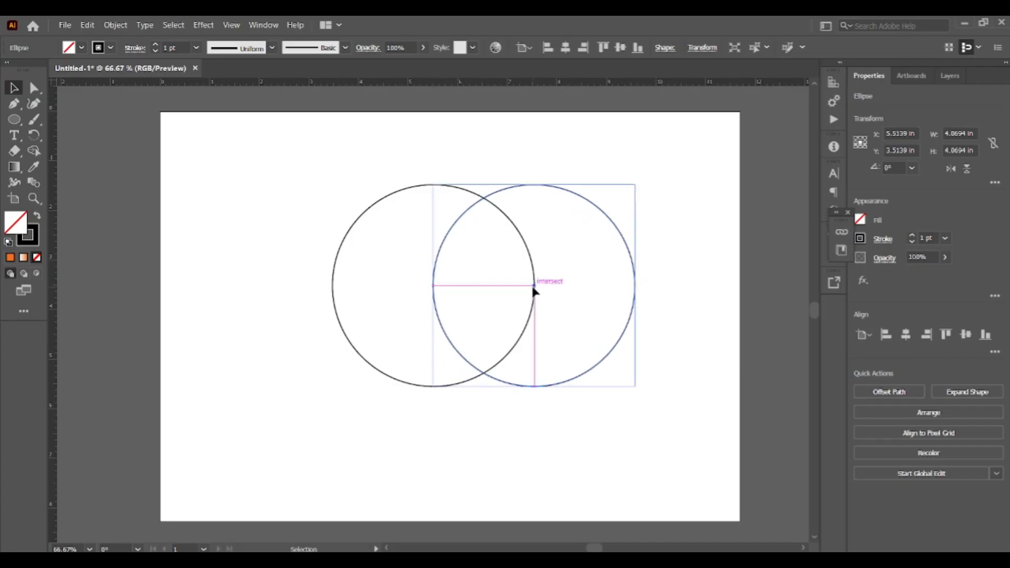
- Paste another copy of the circle and move it down between the first two circles
left_click(87, 25)
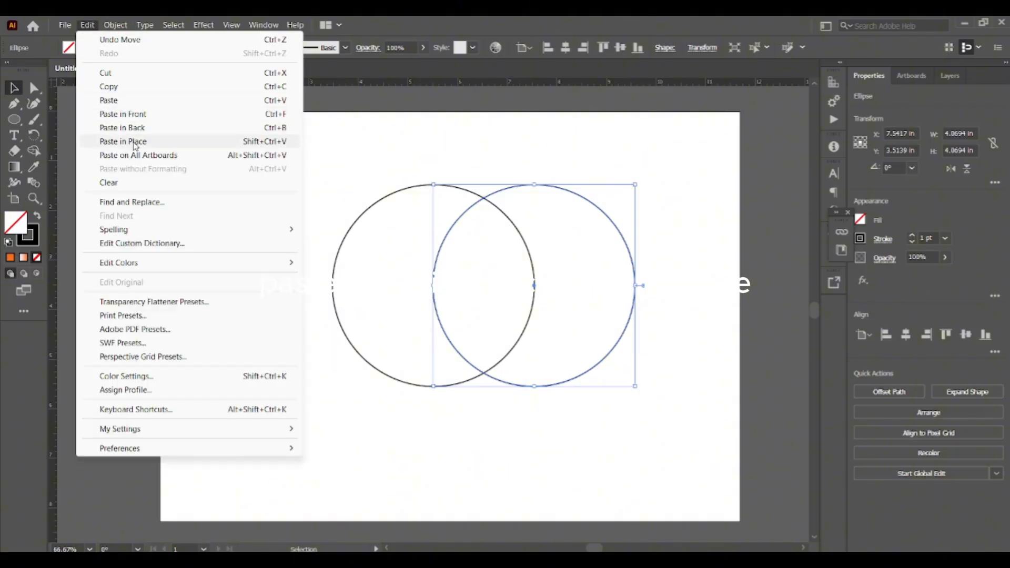
left_click(131, 130)
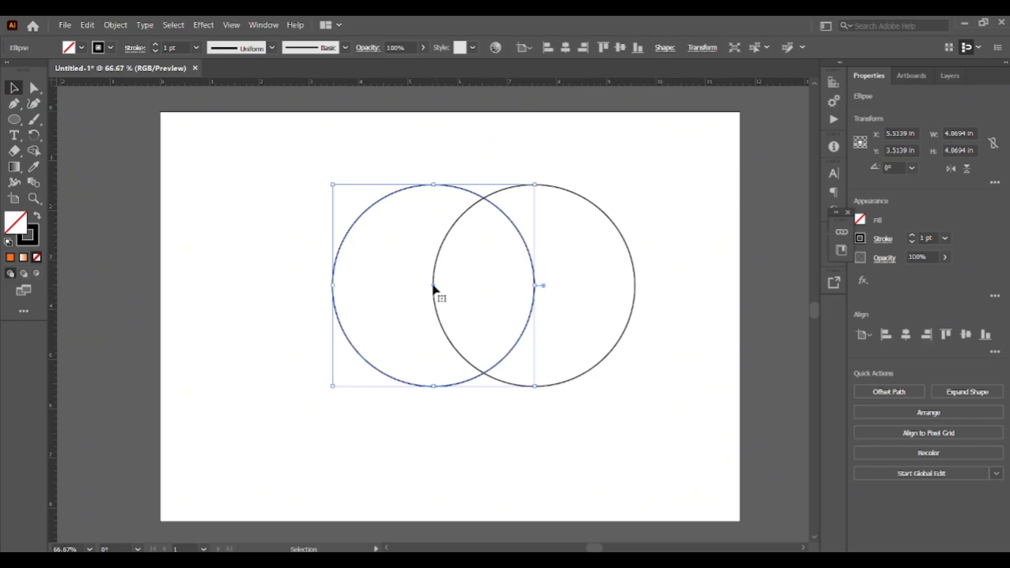
left_click_drag(434, 286, 488, 377)
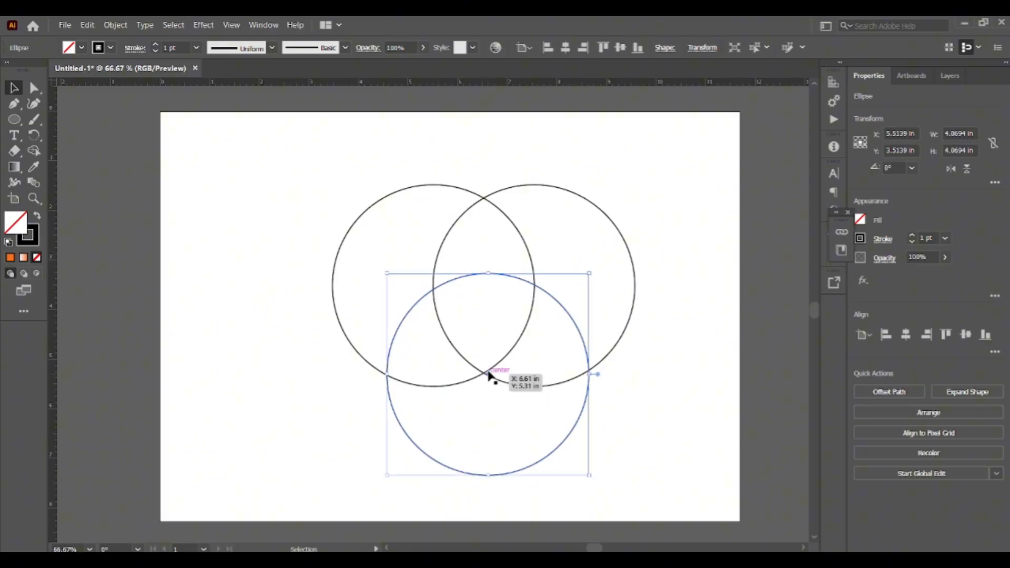
- Select all three circles and move them together slightly up and left
left_click(481, 148)
left_click_drag(273, 146, 721, 500)
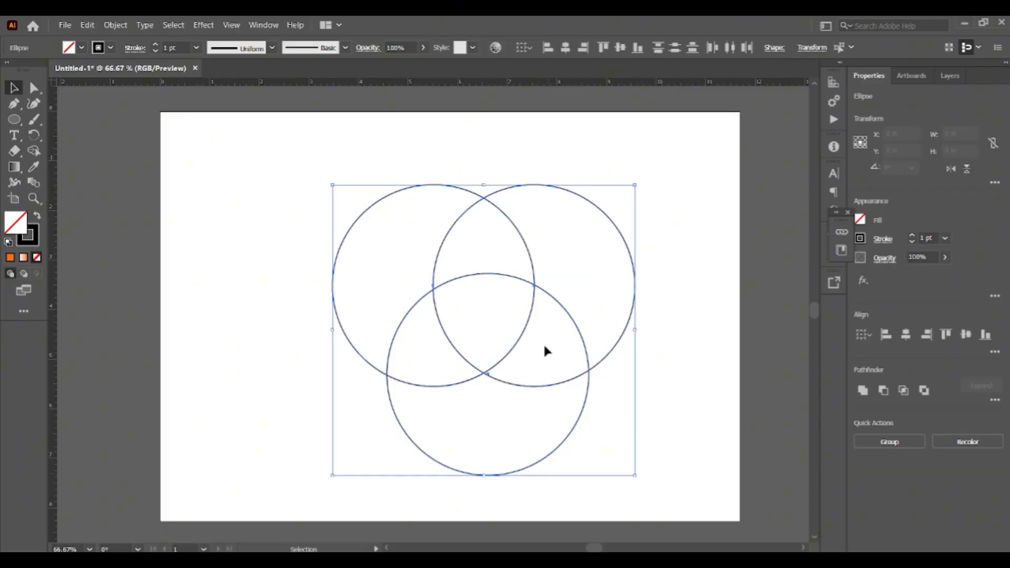
left_click_drag(521, 339, 504, 318)
left_click(688, 357)
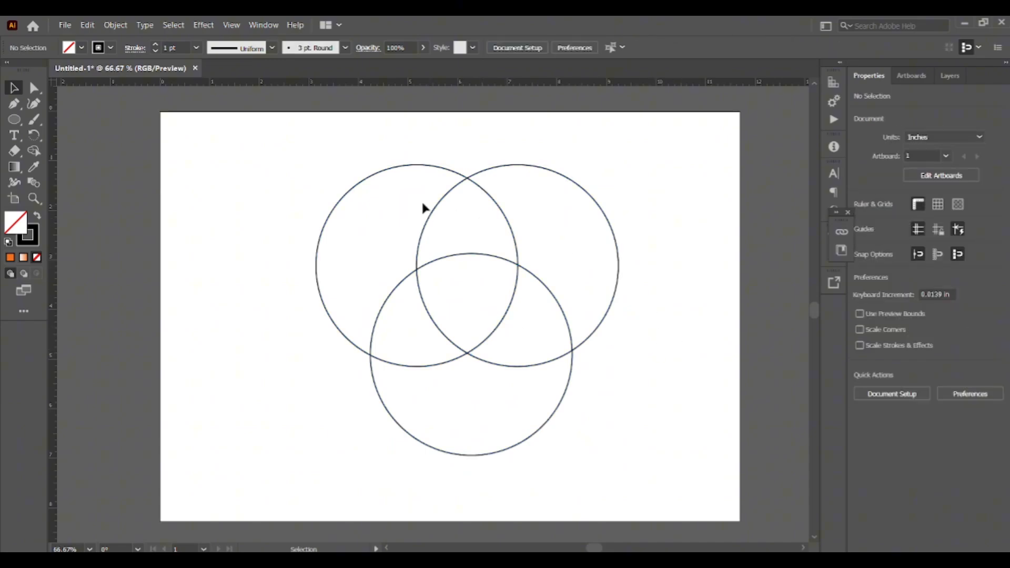
- Paste a fourth circle in place and centre it over the intersection of the three circles
left_click(403, 171)
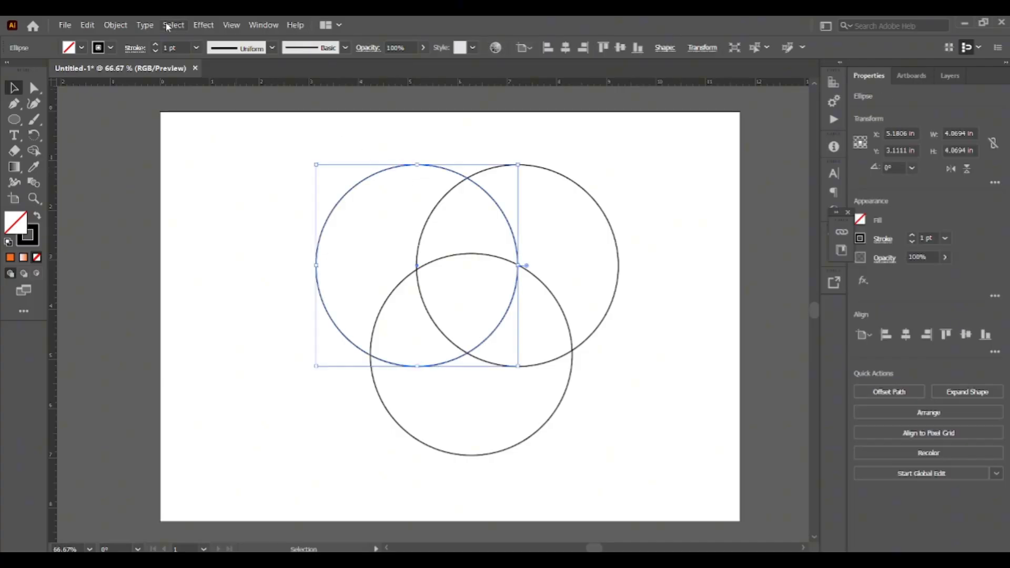
left_click(87, 25)
mouse_move(116, 25)
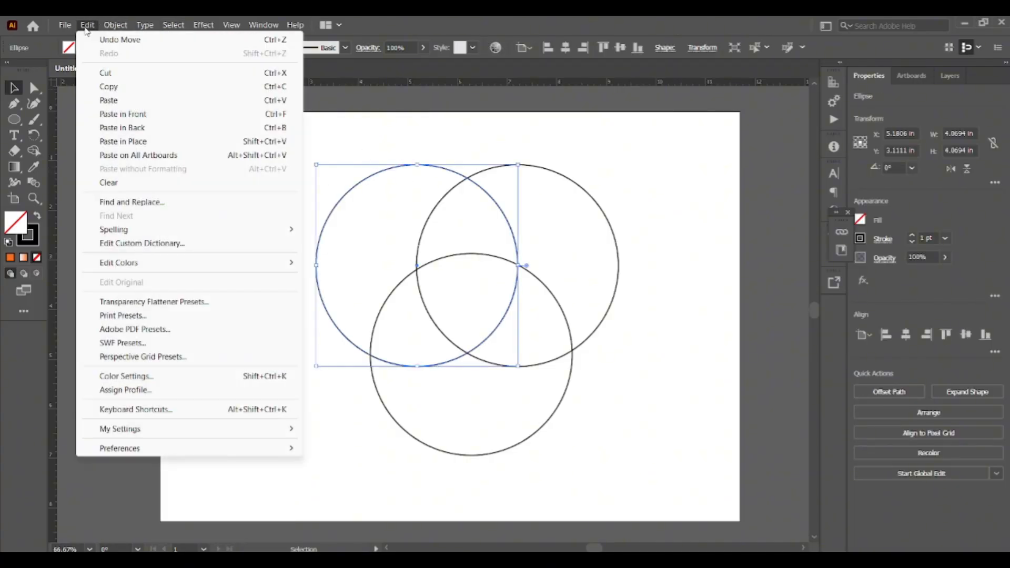
left_click(129, 139)
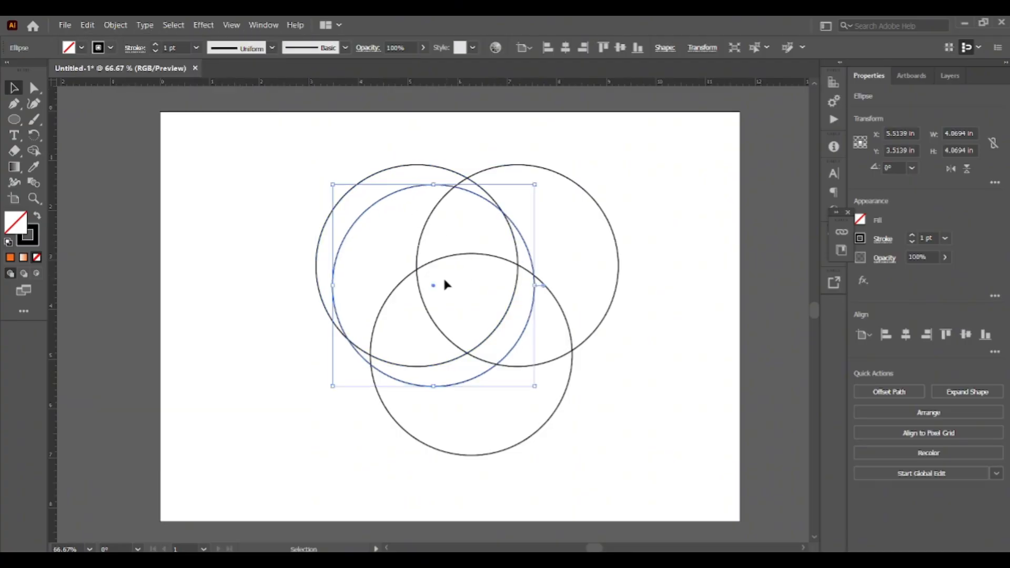
left_click_drag(435, 286, 469, 303)
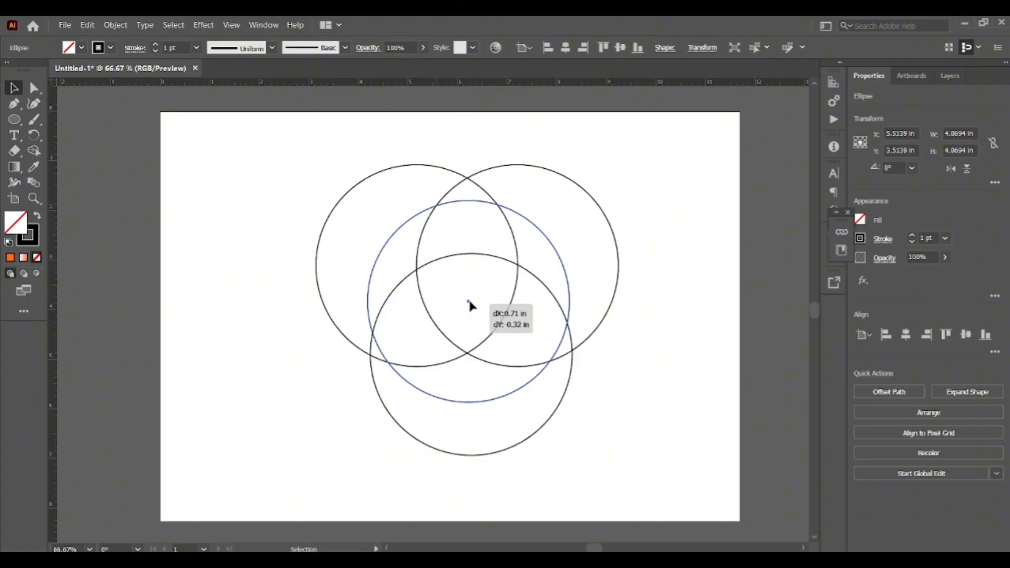
left_click_drag(469, 301, 467, 291)
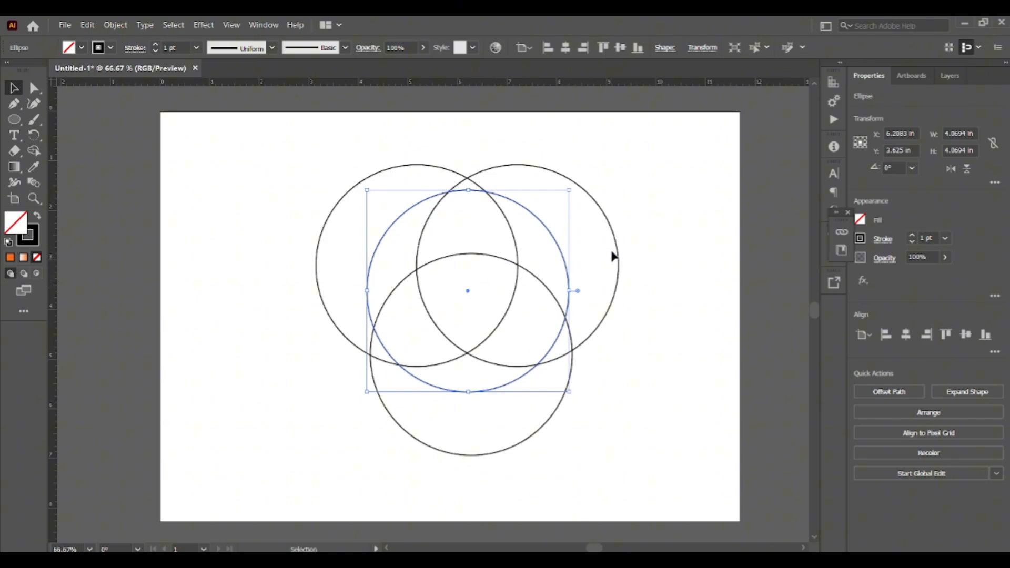
left_click(652, 244)
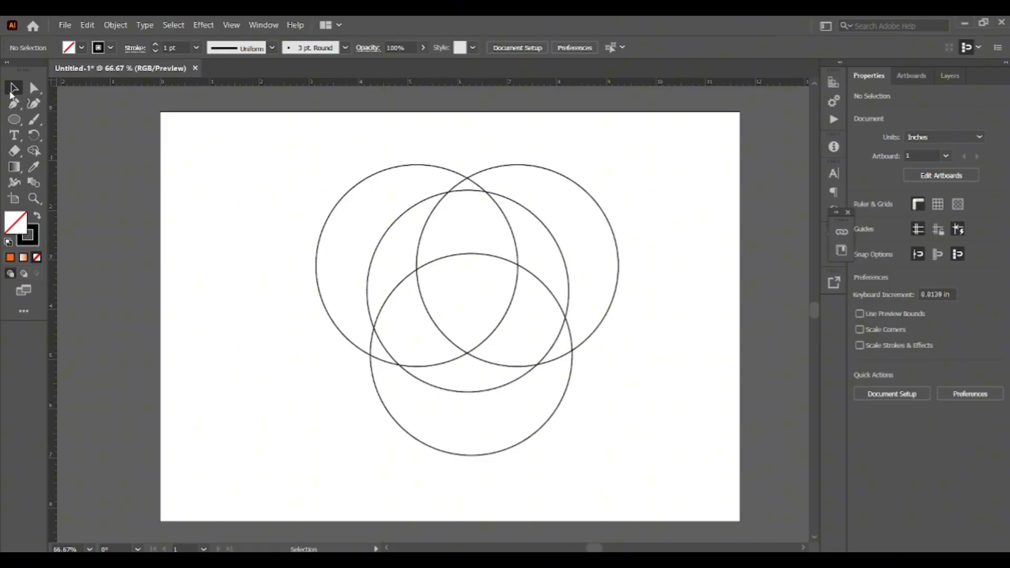
- Select all circles and delete the regions lying outside the central circle with Shape Builder
left_click_drag(284, 143, 689, 494)
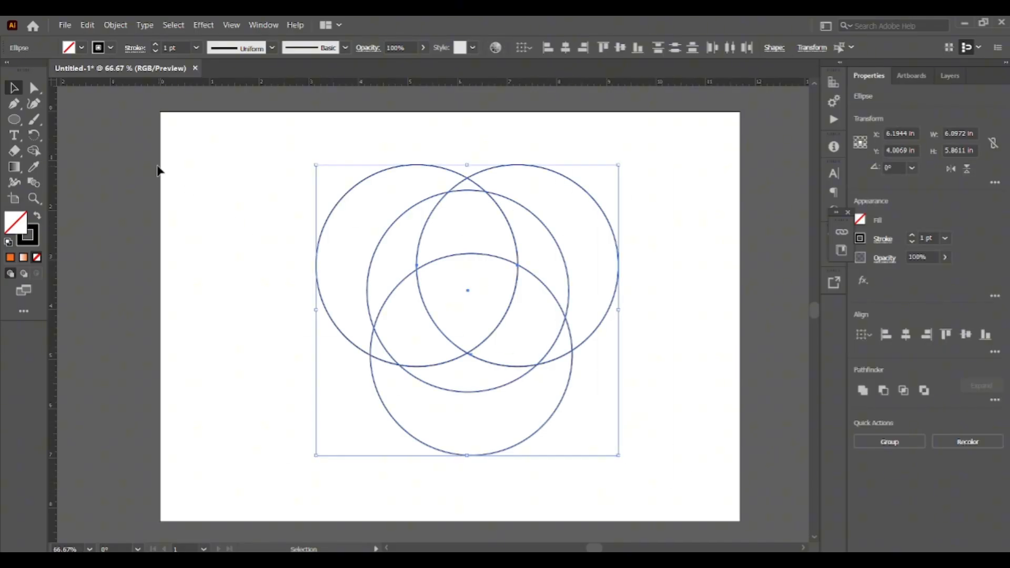
left_click(35, 152)
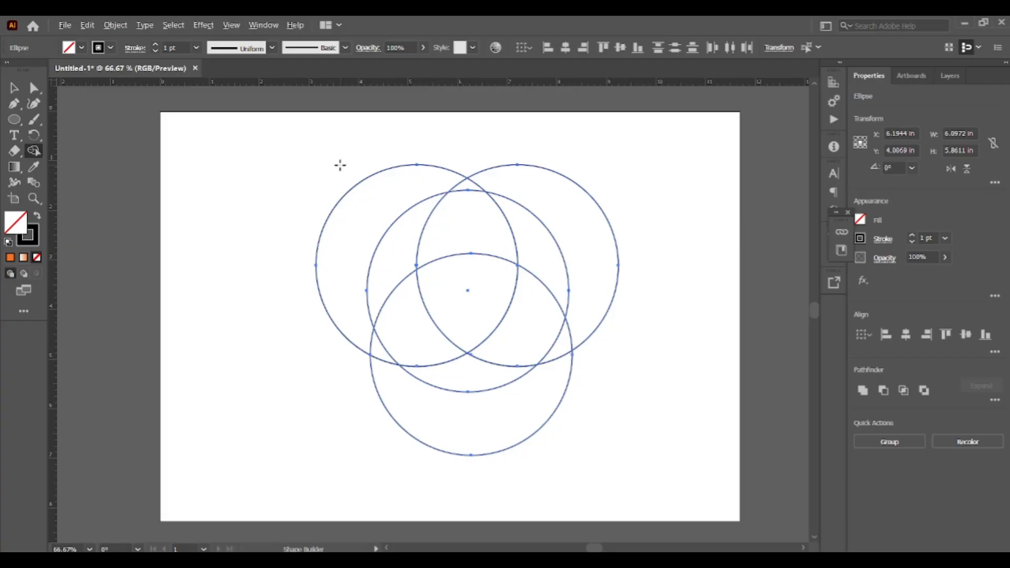
left_click(344, 219, "alt")
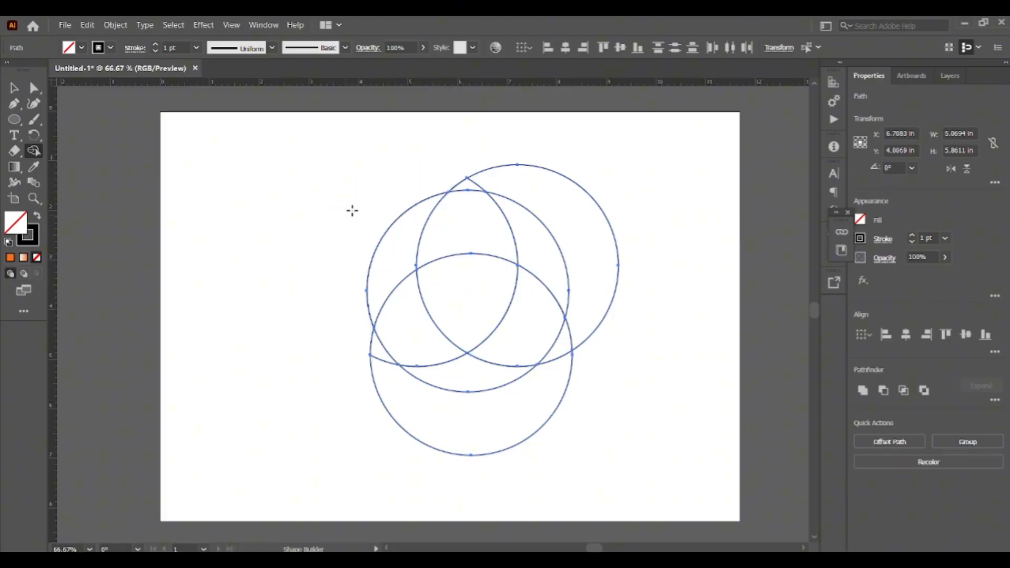
left_click(511, 185, "alt")
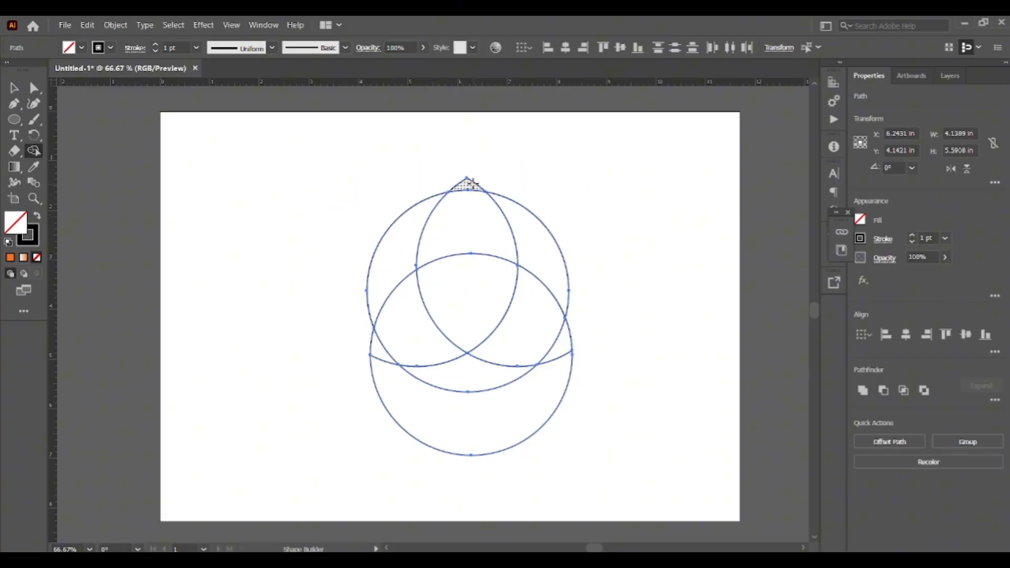
left_click(472, 184, "alt")
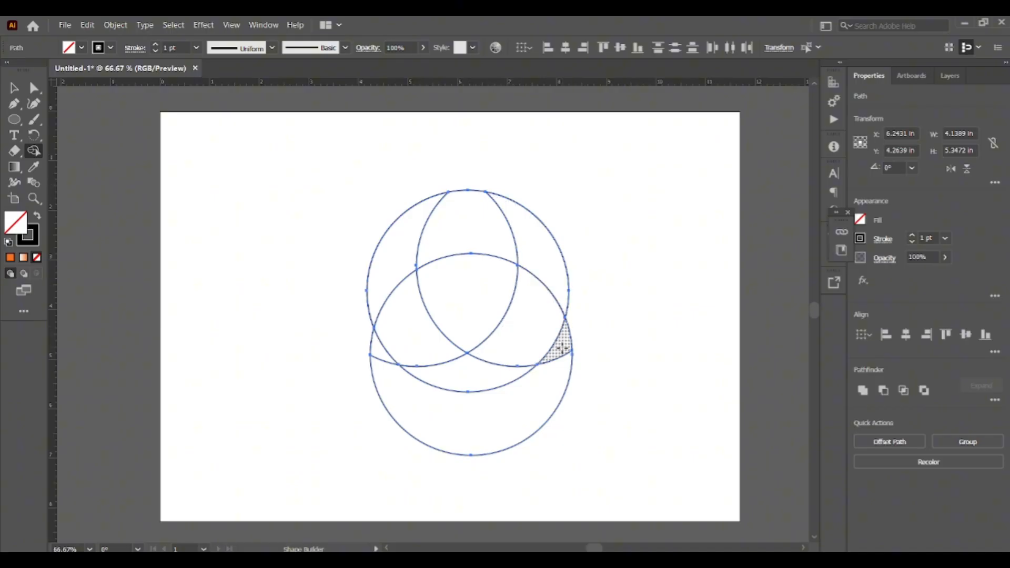
left_click(559, 374, "alt")
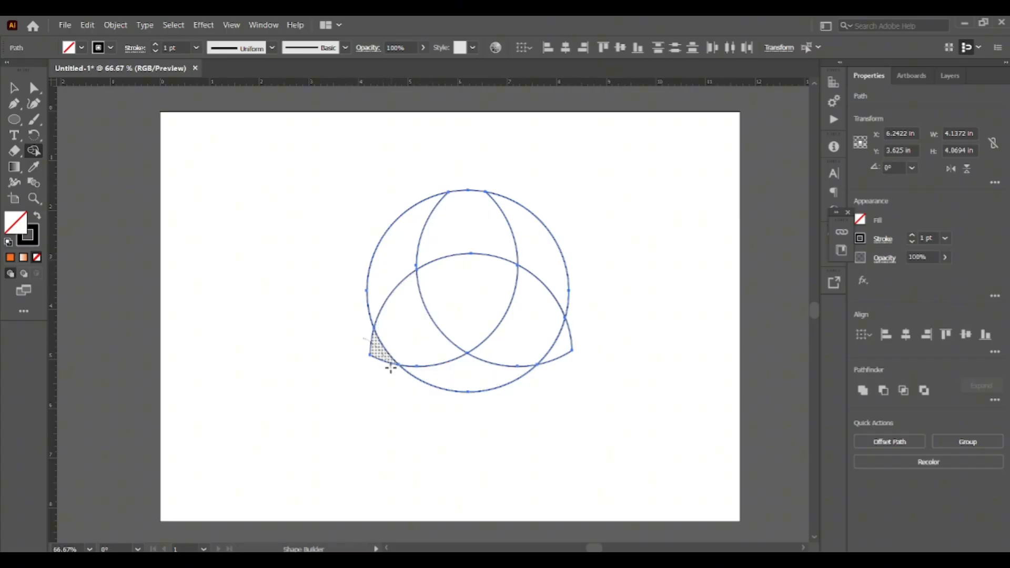
left_click(384, 358, "alt")
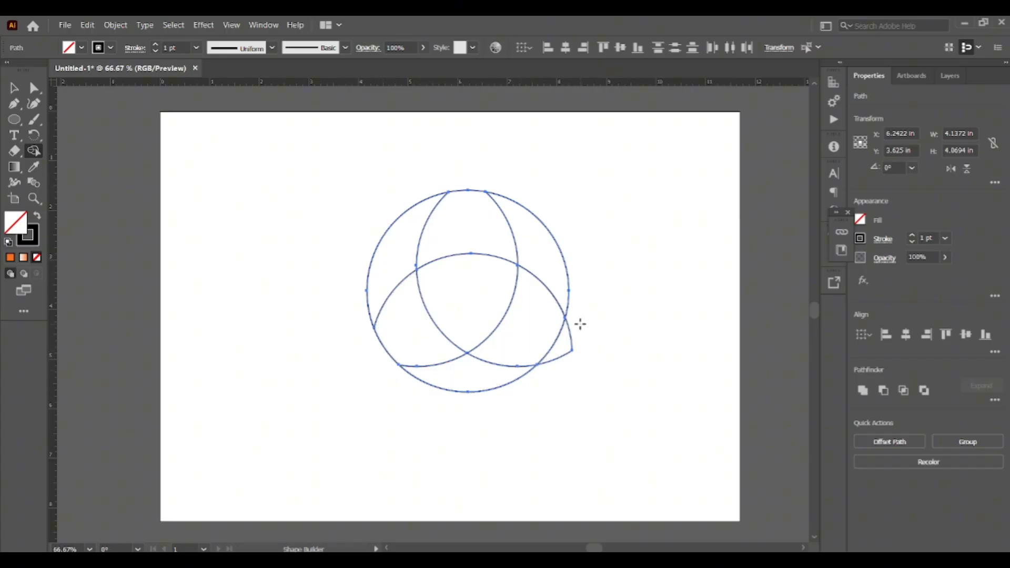
left_click(560, 374, "alt")
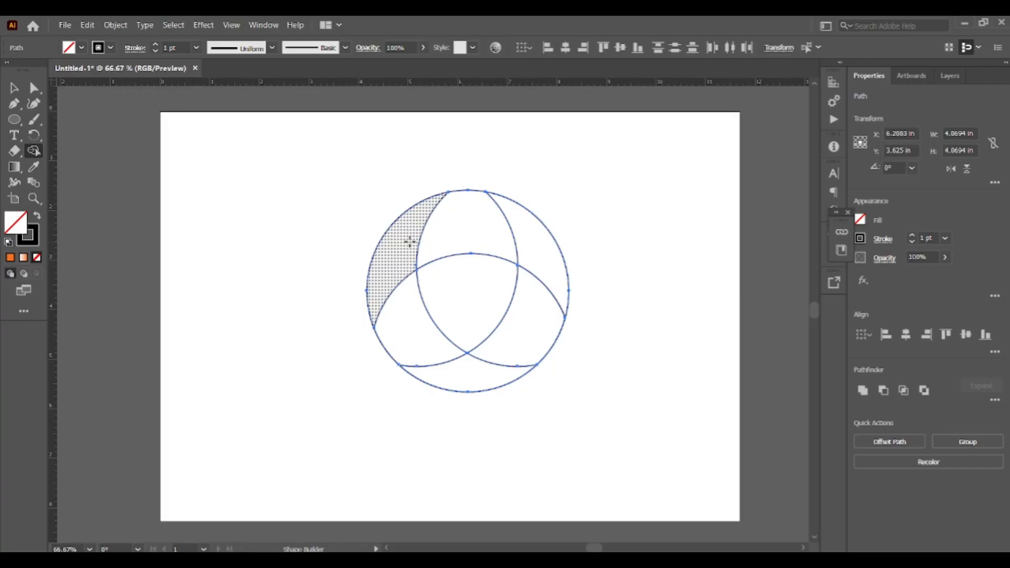
- Merge the inner regions into three curved blade segments with Shape Builder, then deselect
mouse_move(410, 242)
left_mouse_down()
mouse_move(404, 313)
mouse_move(417, 301)
left_mouse_up()
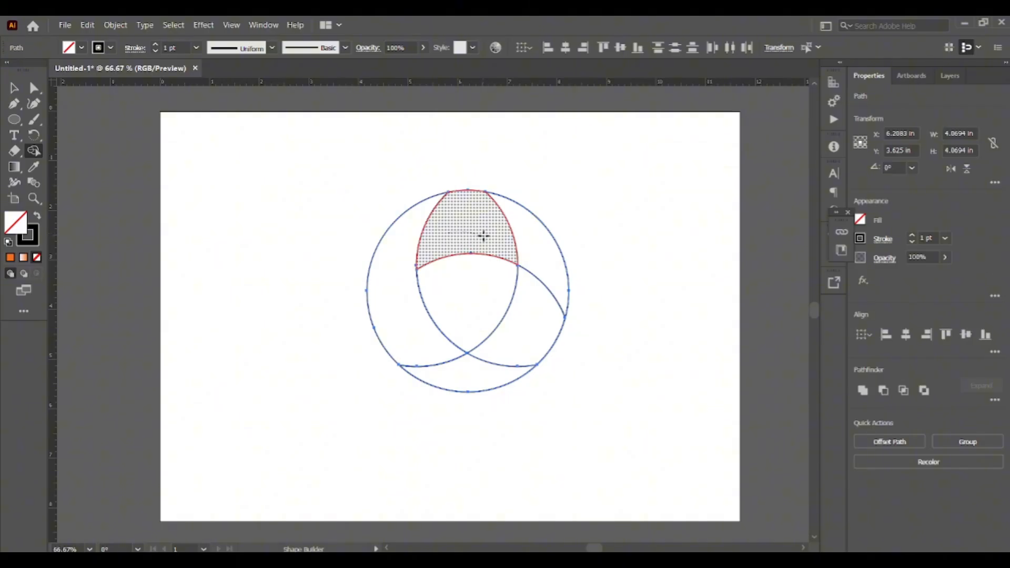
left_click_drag(481, 236, 542, 264)
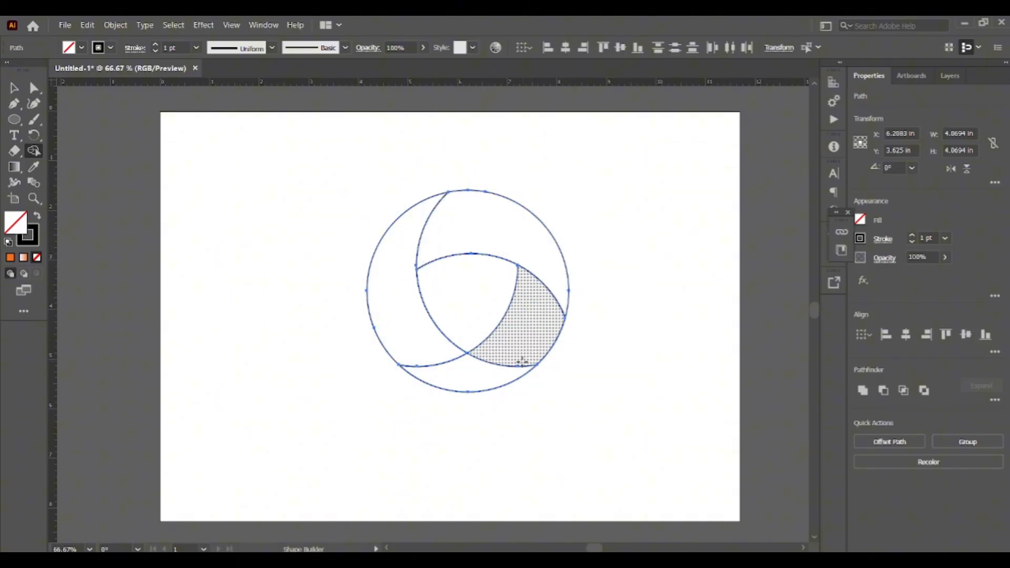
mouse_move(453, 377)
left_mouse_down()
mouse_move(487, 368)
mouse_move(521, 338)
left_mouse_up()
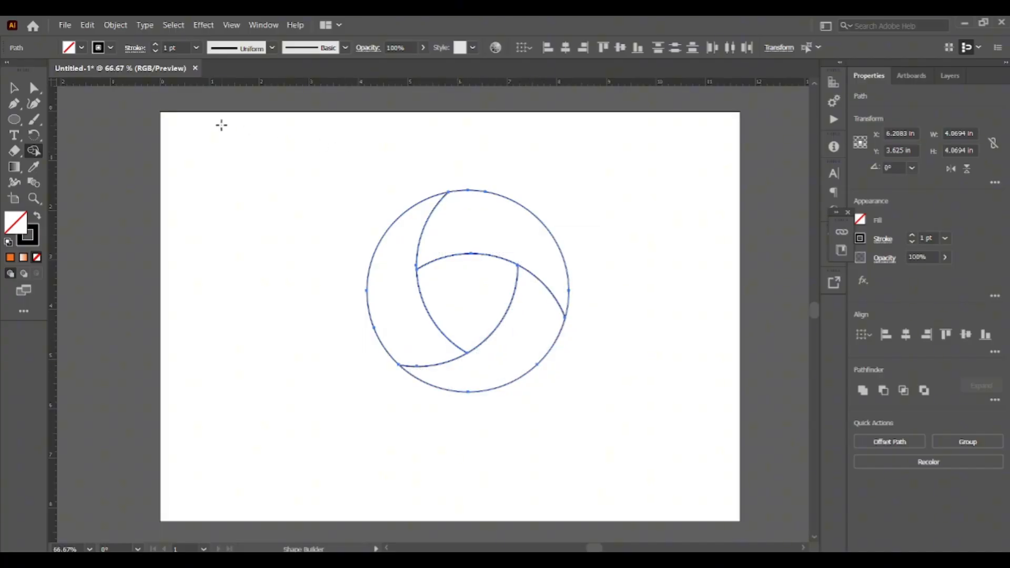
left_click(14, 88)
left_click(340, 203)
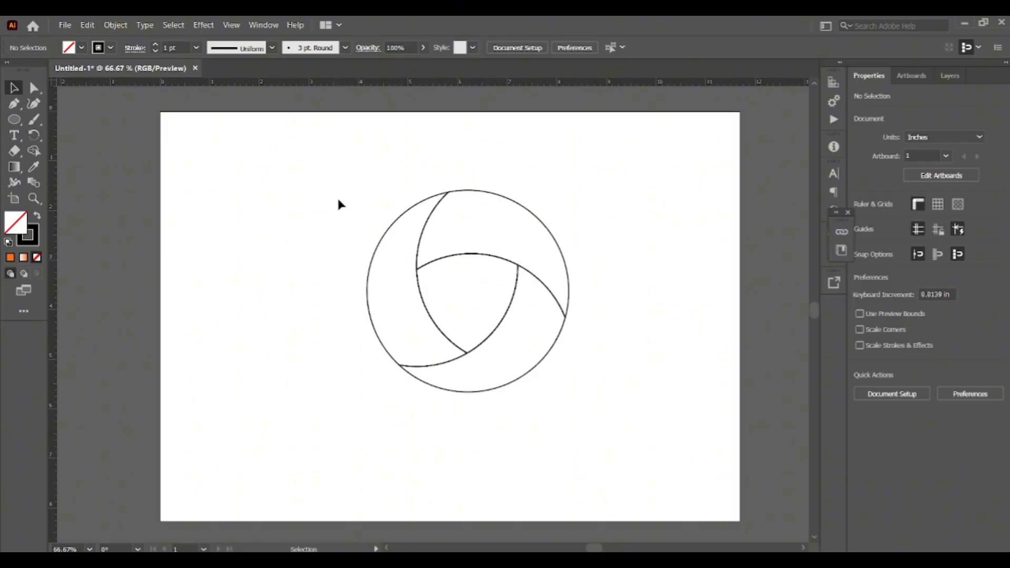
- Select the whole circular shape and move it slightly down and left
left_click_drag(289, 144, 659, 451)
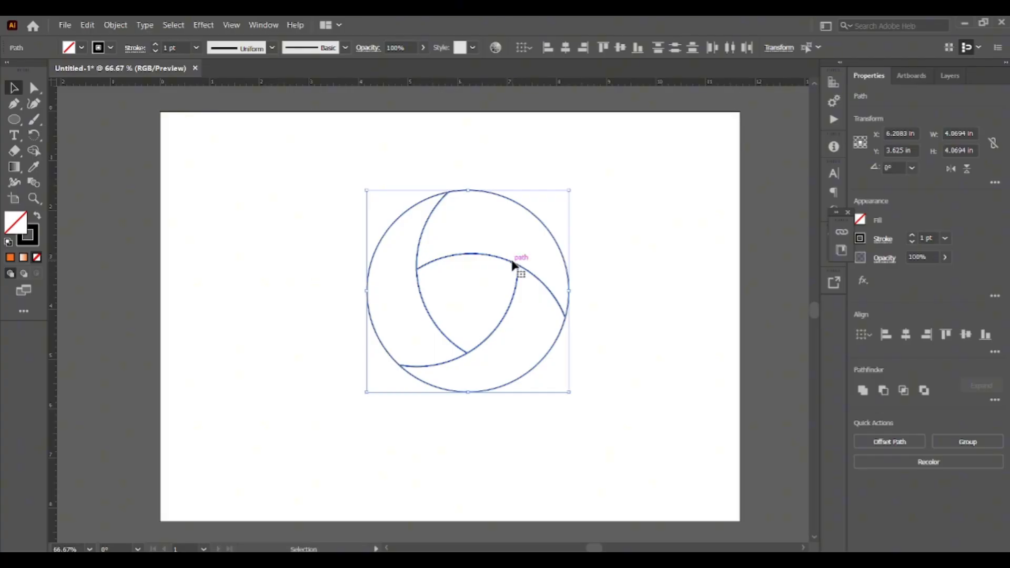
left_click_drag(513, 262, 502, 276)
left_click(633, 228)
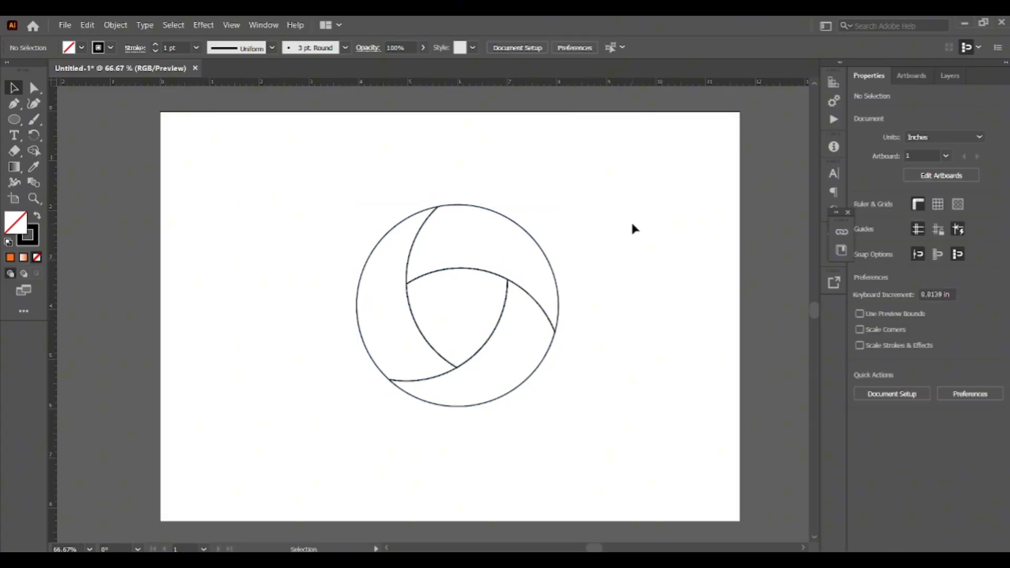
- Select all segments and hide the selection edges
left_click_drag(292, 182, 656, 451)
key("ctrl+h")
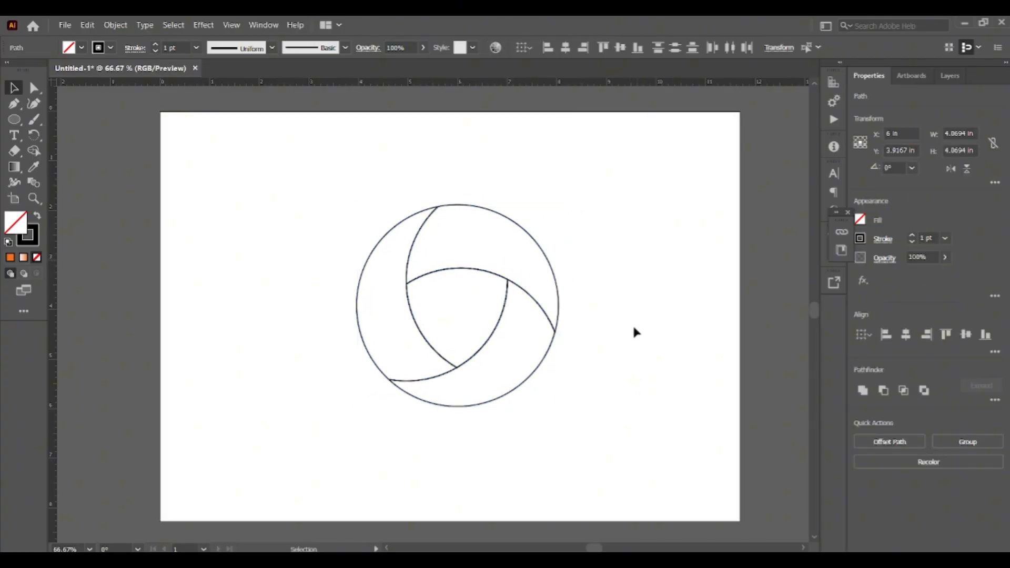
left_click(621, 332)
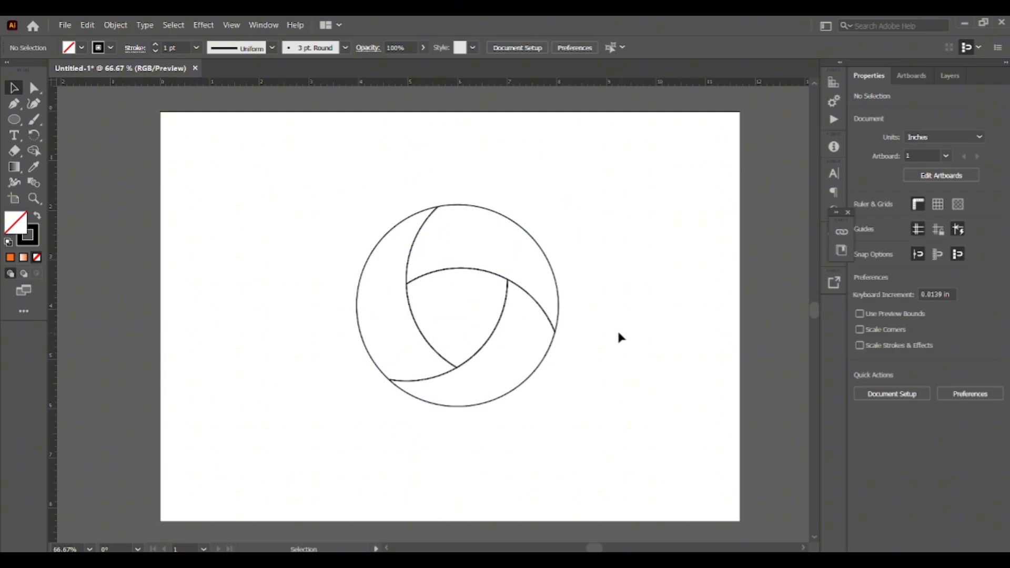
- Search the web for UI GRADIENTS and open the uiGradients website
left_click(505, 218)
left_click(647, 285)
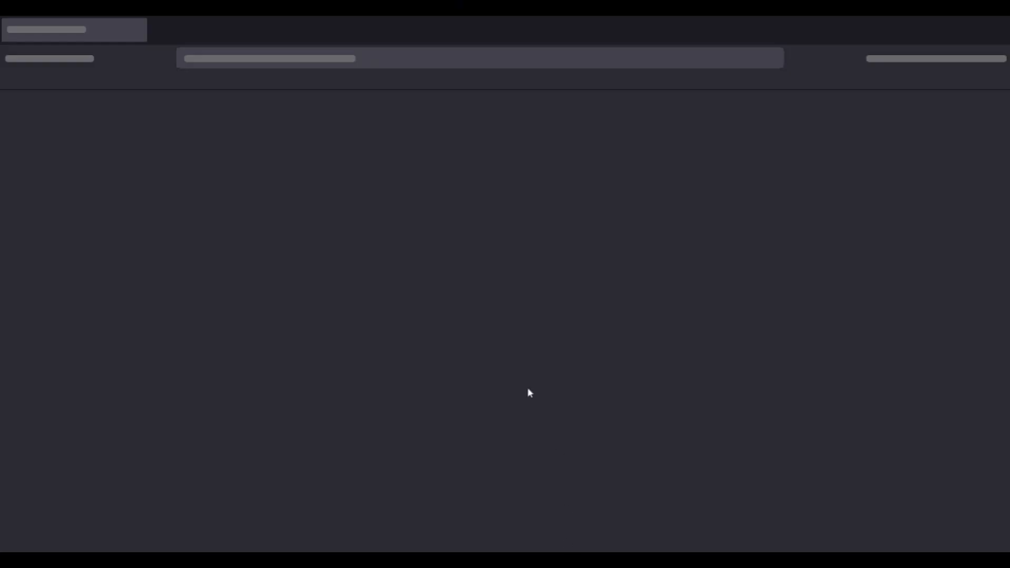
left_click(418, 65)
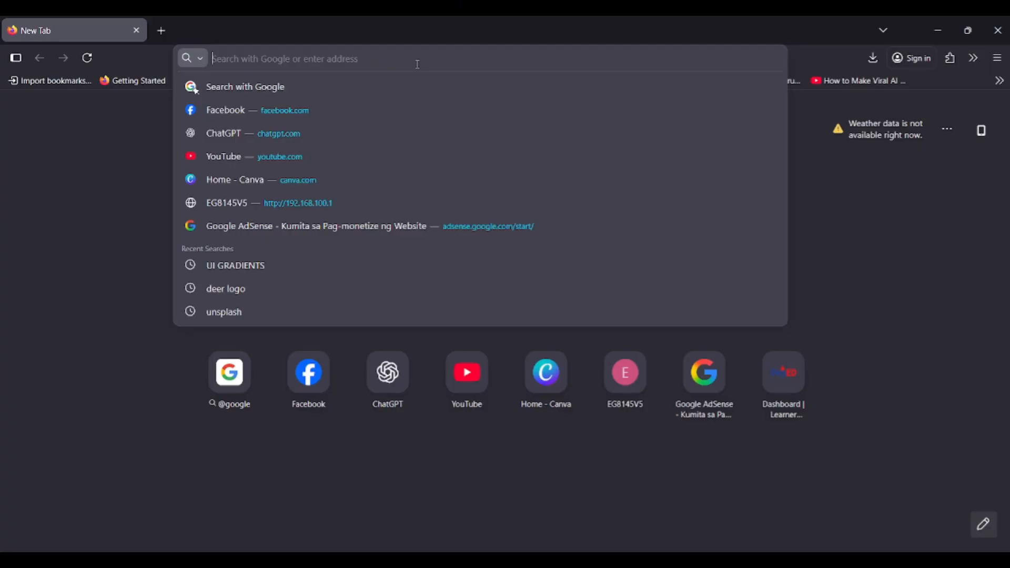
type("UI")
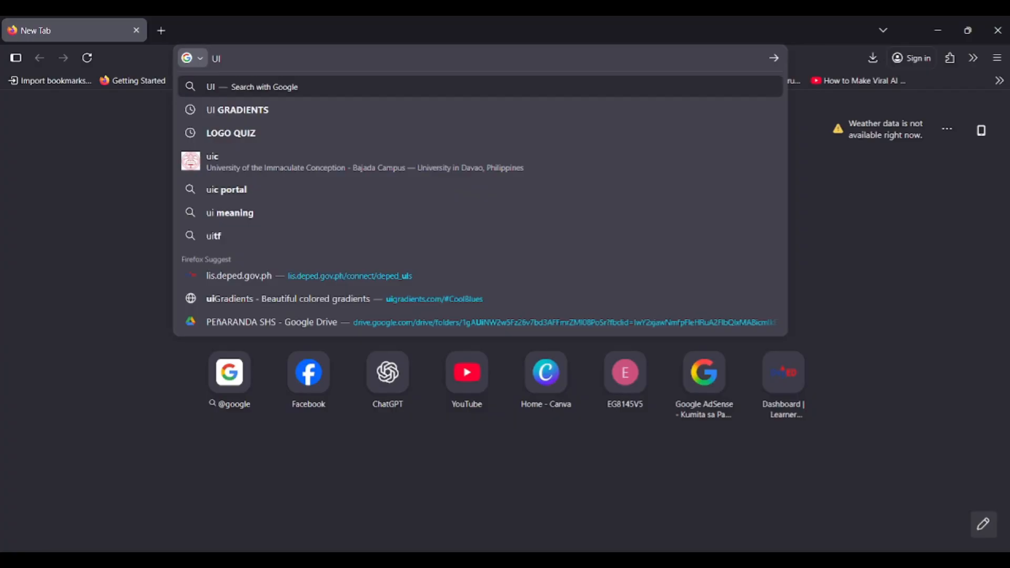
key("Down")
key("Return")
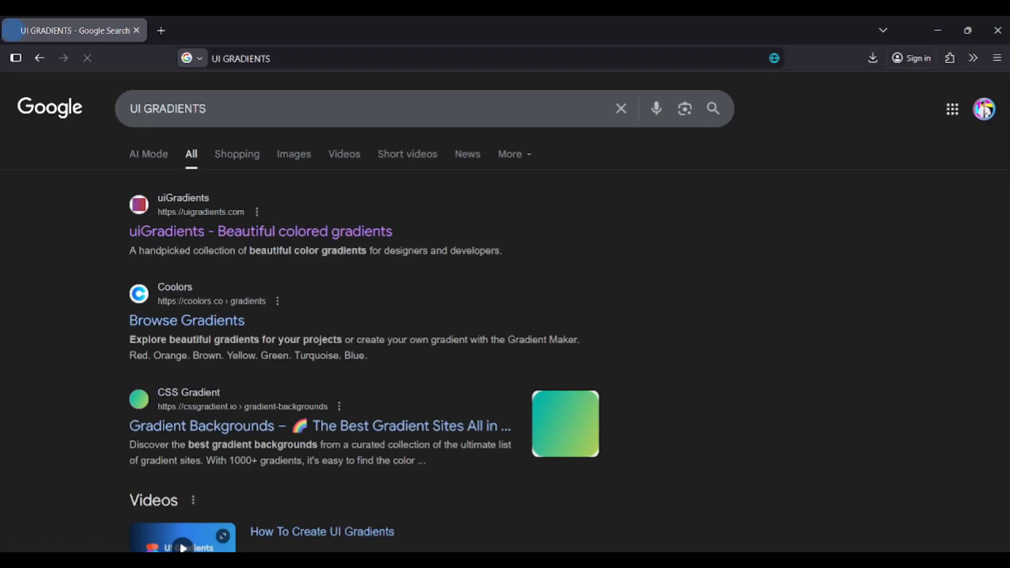
left_click(247, 242)
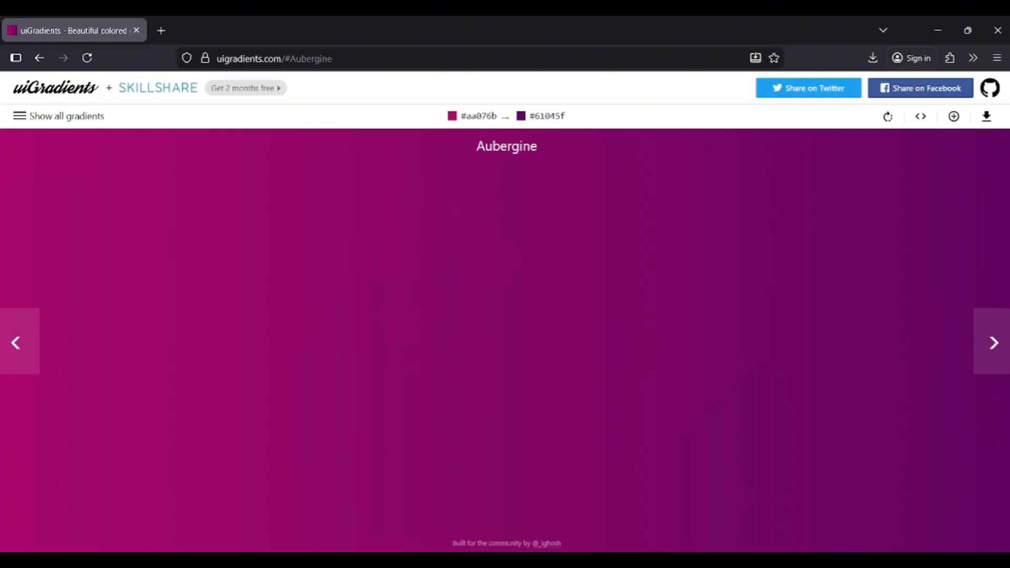
left_click(567, 561)
left_click(568, 561)
left_click(161, 31)
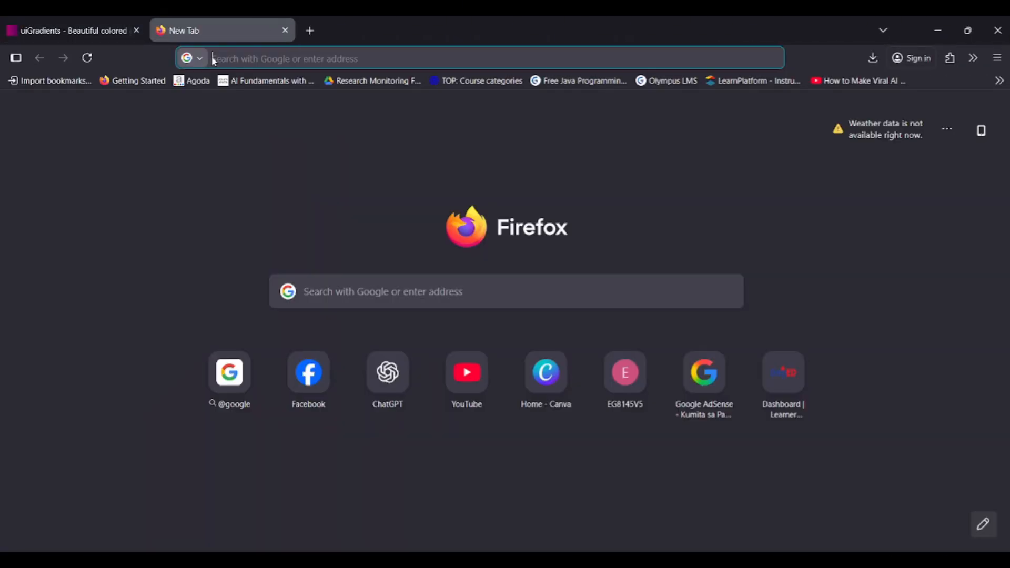
left_click(125, 28)
left_click(285, 31)
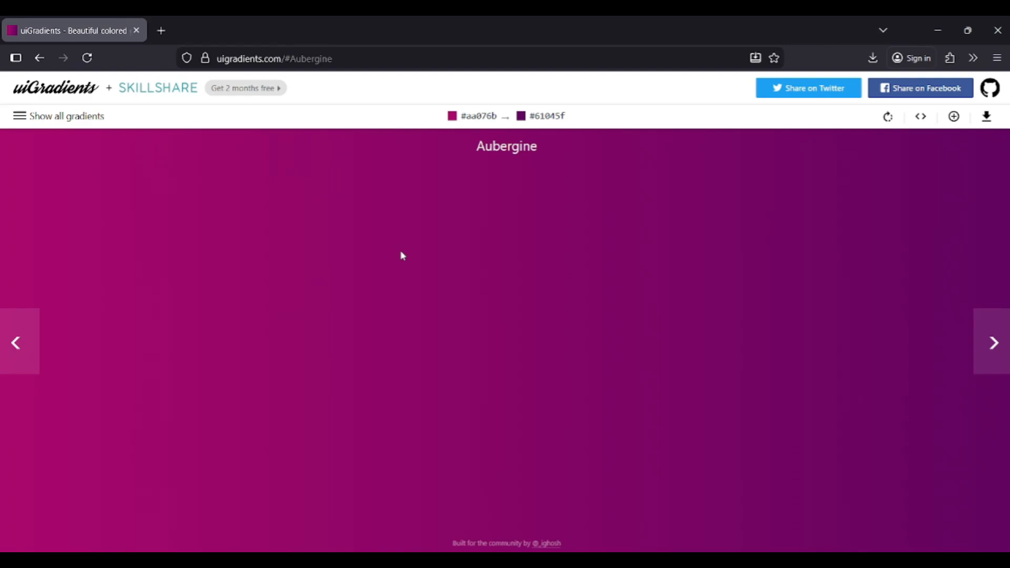
- Browse the full gradient collection and open the JShine gradient
left_click(62, 116)
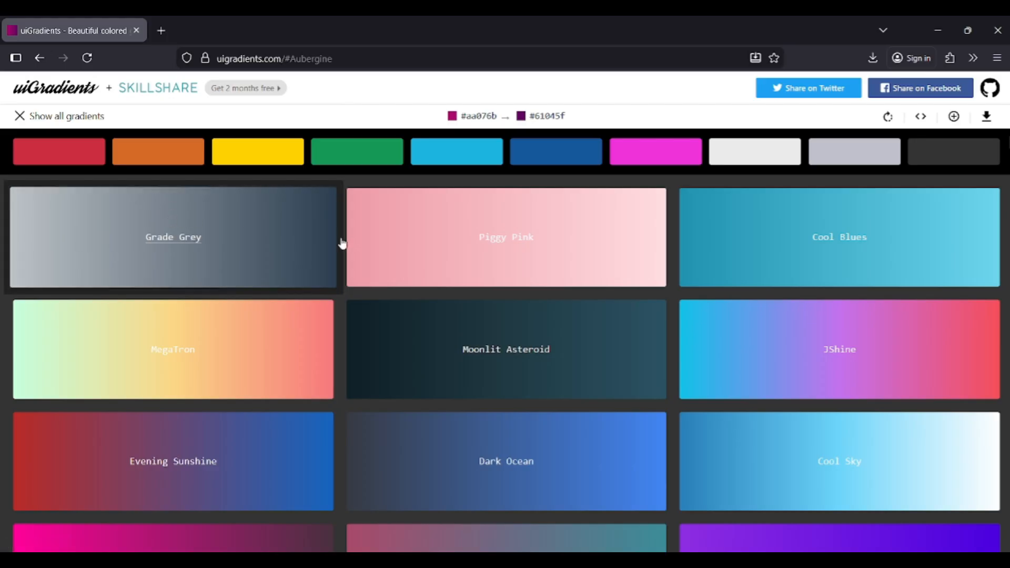
scroll(852, 321, "down", 3)
scroll(852, 321, "down", 5)
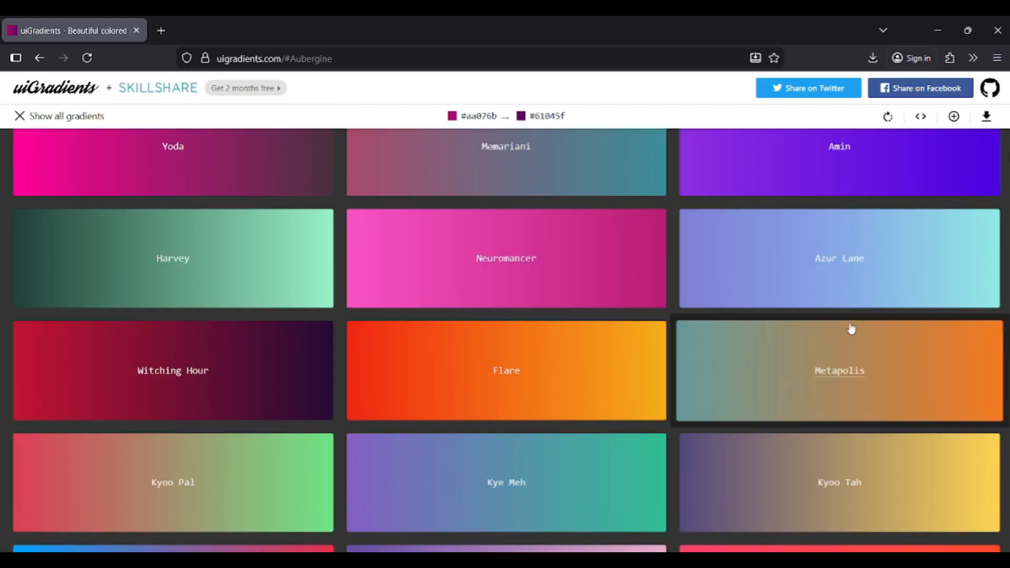
scroll(845, 323, "down", 4)
scroll(837, 327, "up", 3)
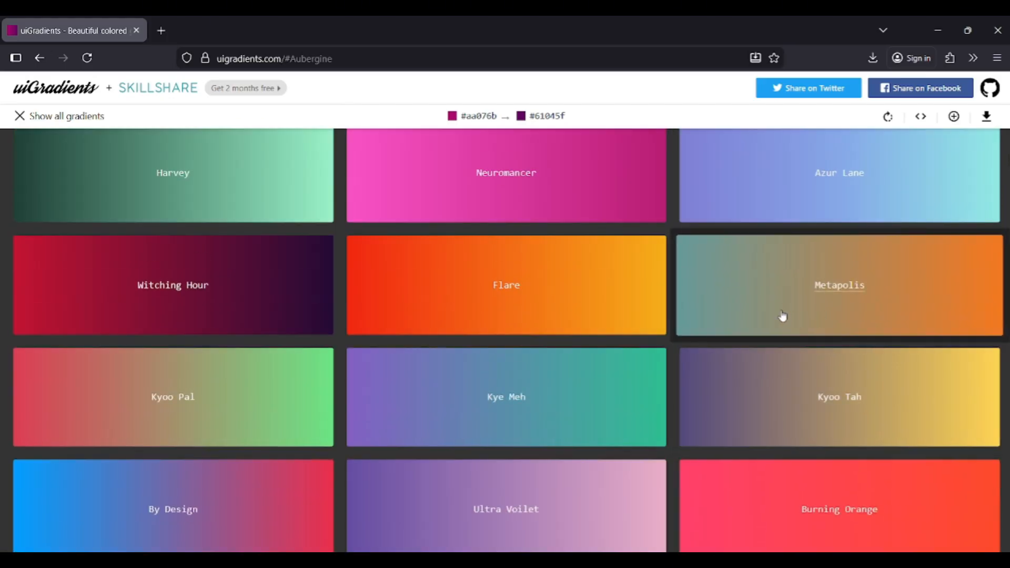
scroll(779, 321, "down", 3)
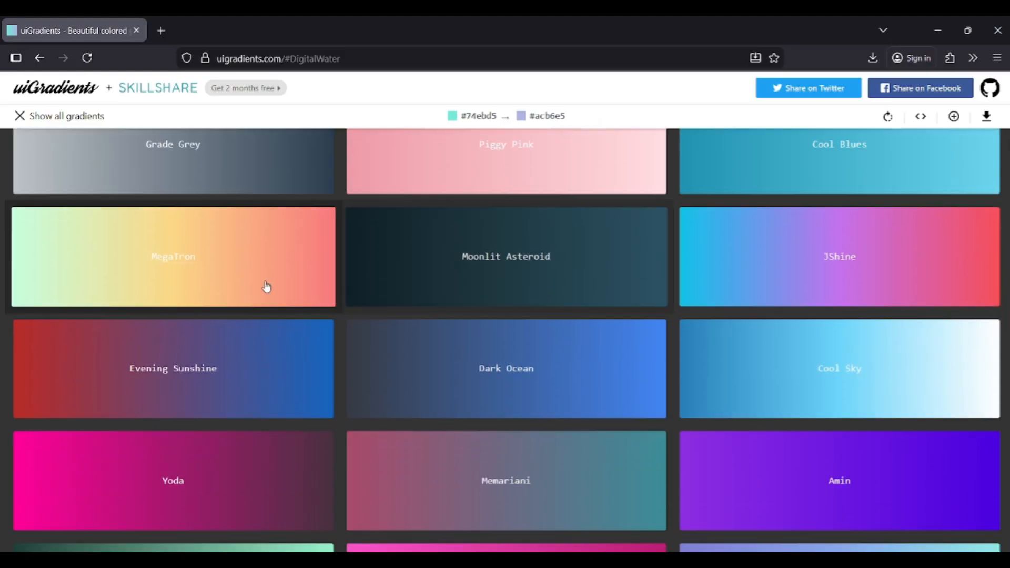
scroll(267, 286, "down", 3)
scroll(180, 242, "up", 3)
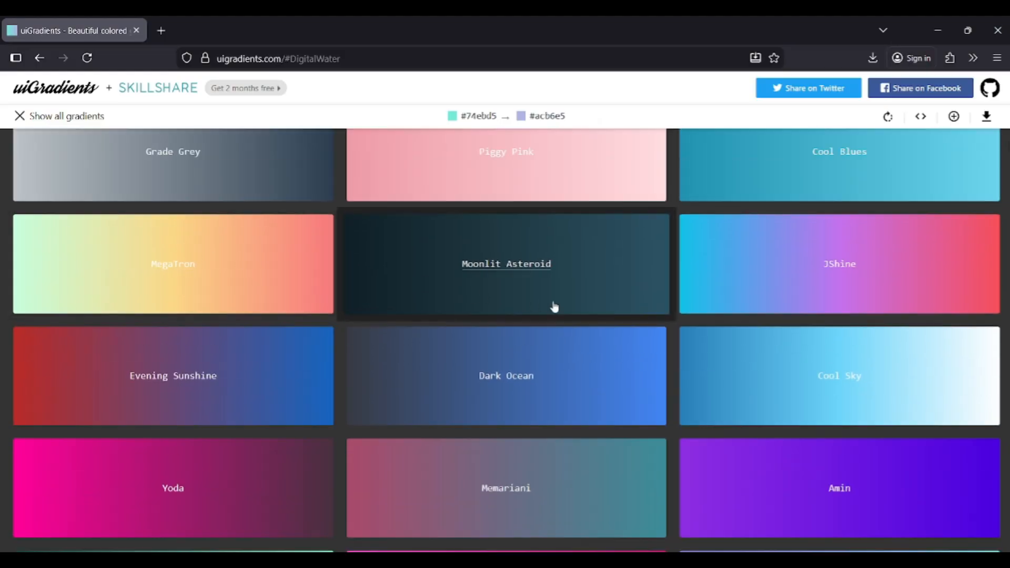
left_click(835, 269)
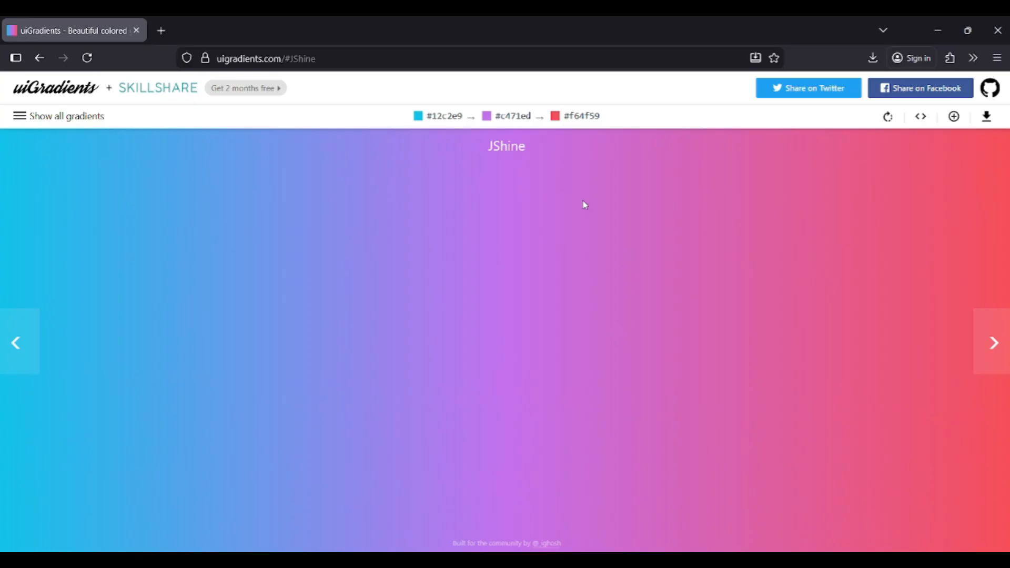
- Draw a gradient-filled rectangle about 2.22 in by 0.54 in near the artboard's upper-left corner
left_click(637, 506)
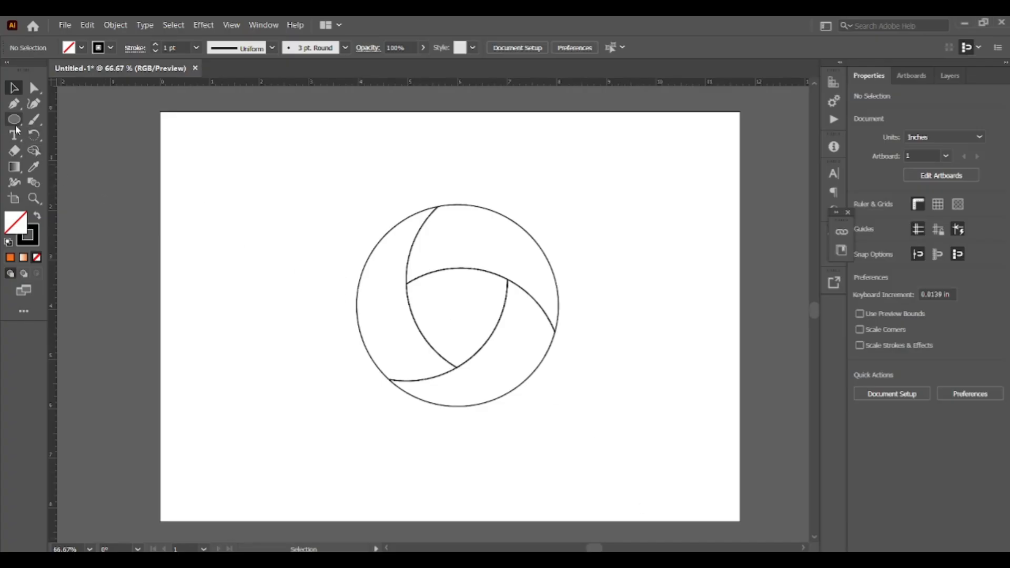
left_click_drag(17, 130, 52, 121)
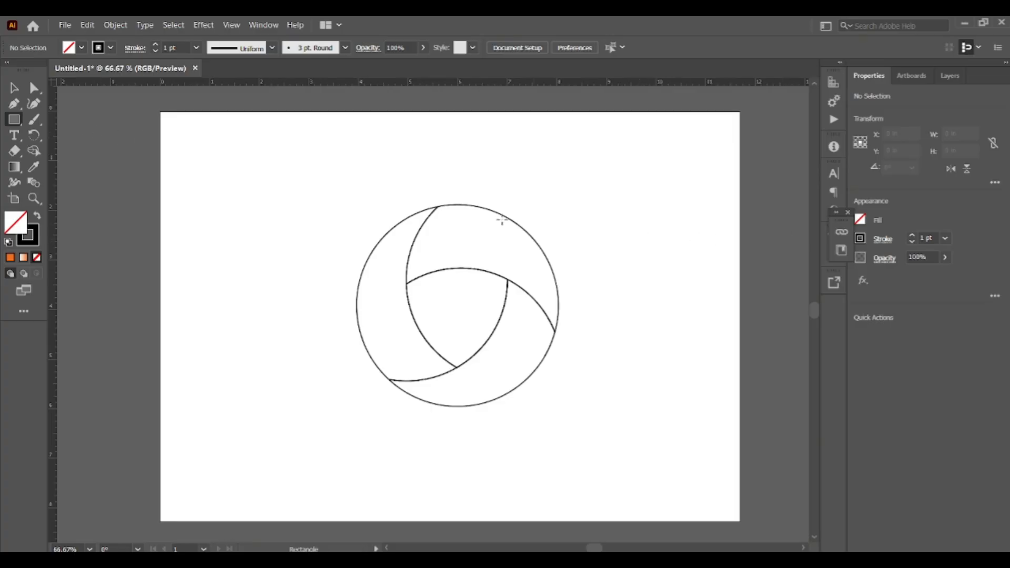
left_click(861, 220)
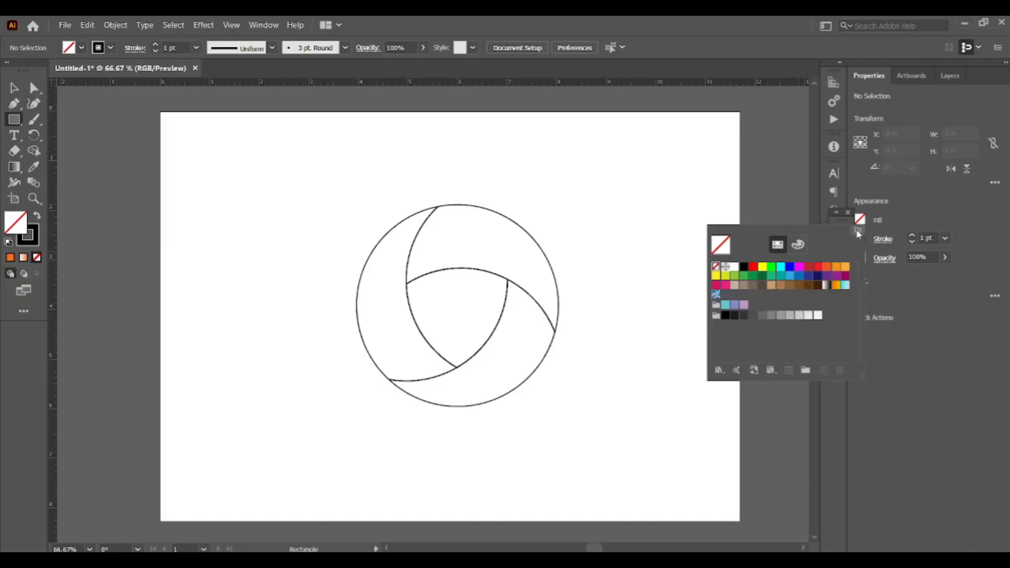
left_click(827, 286)
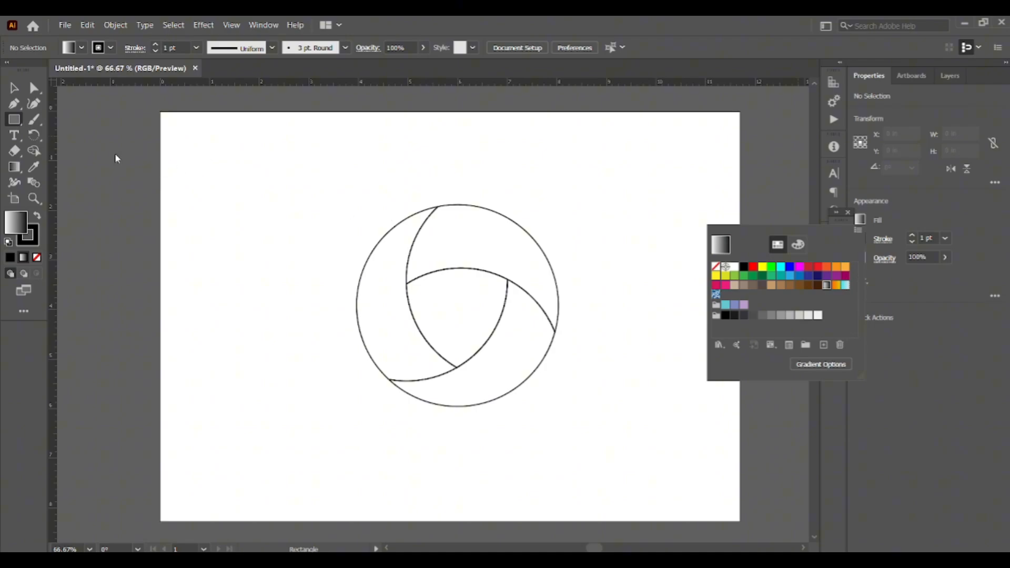
left_click(203, 172)
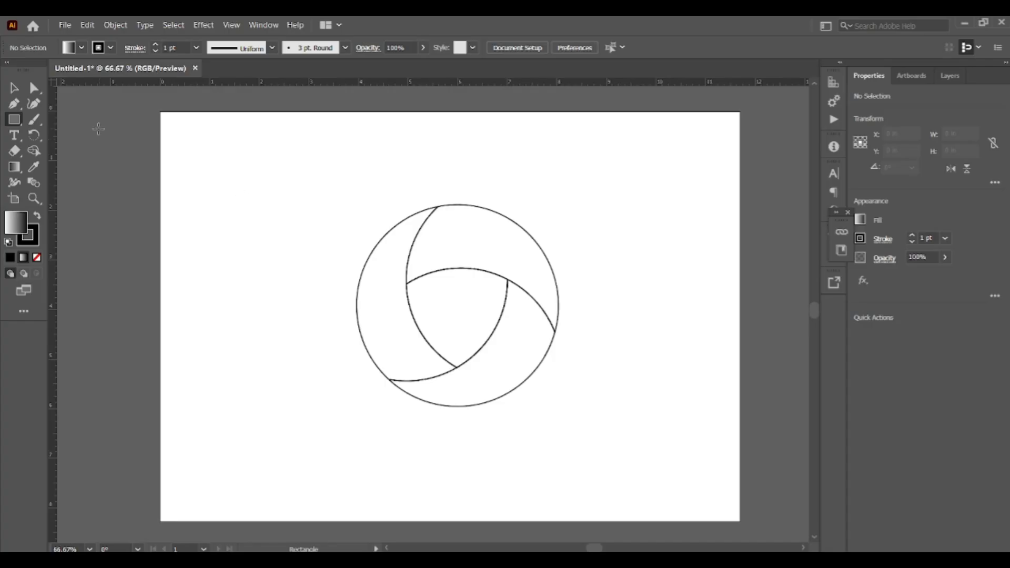
left_click_drag(188, 165, 297, 191)
left_click(14, 89)
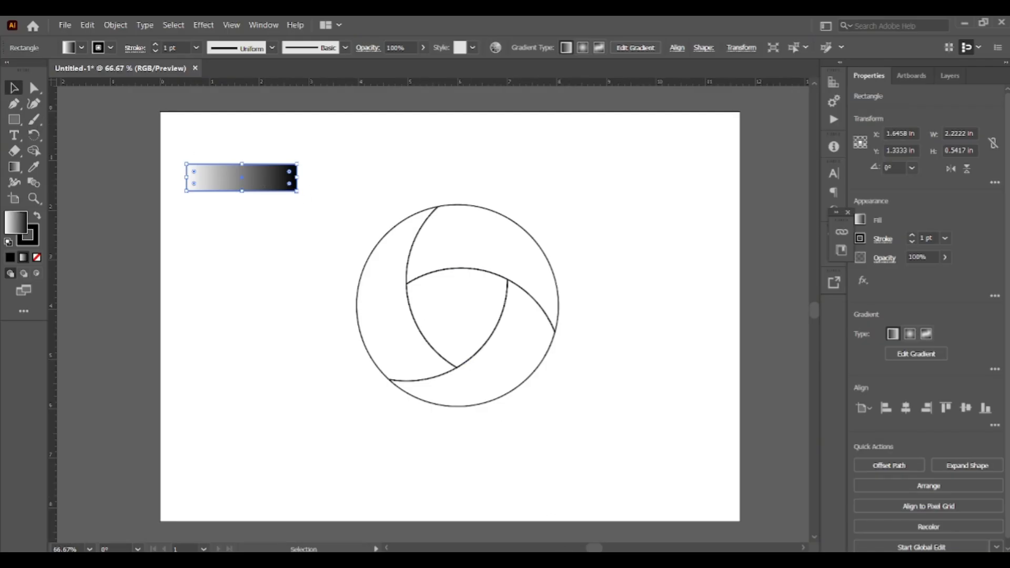
- Copy JShine's first color code #12c2e9 and paste it as text beside the rectangle
left_click(566, 560)
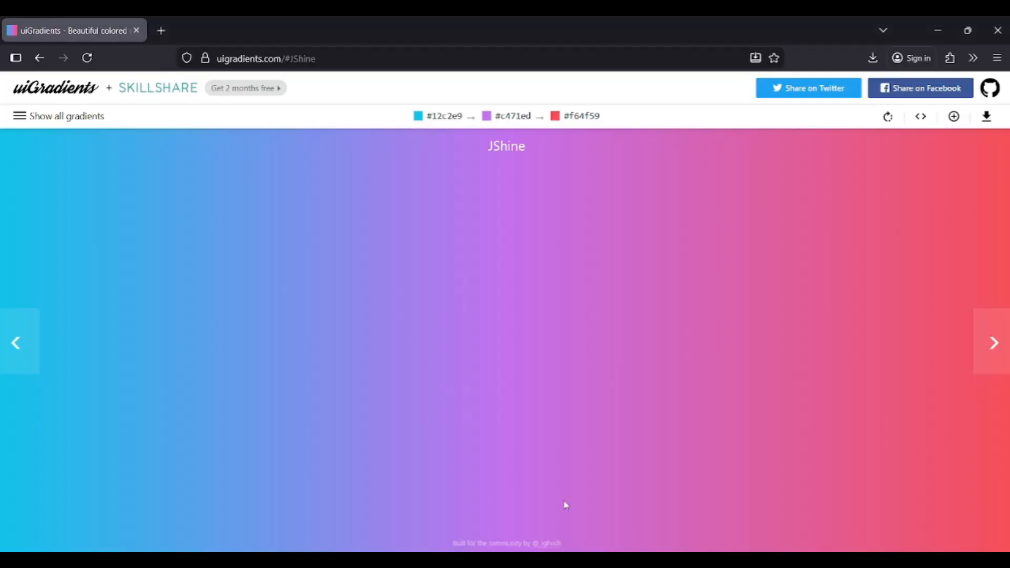
left_click(449, 123)
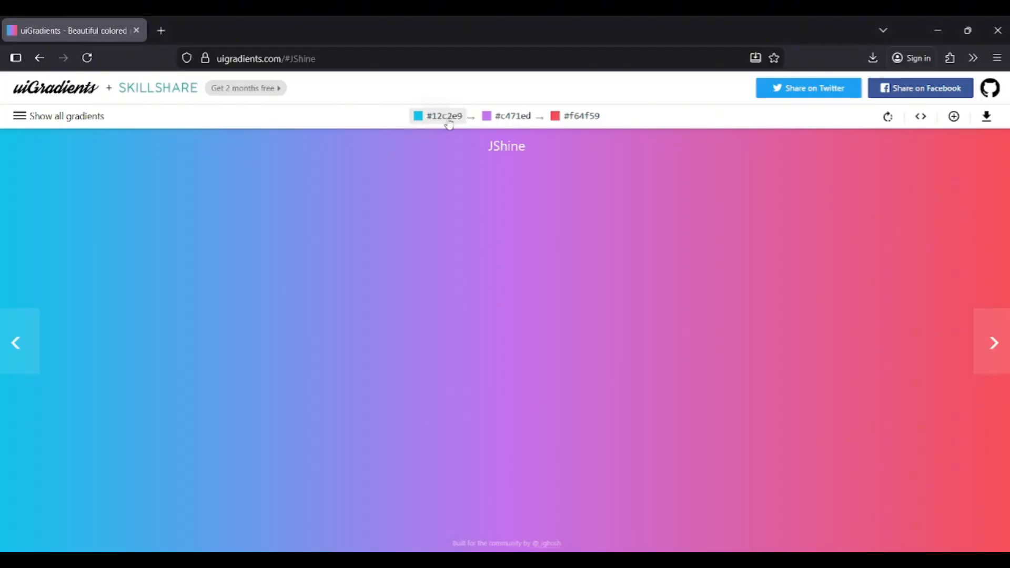
key("alt+Tab")
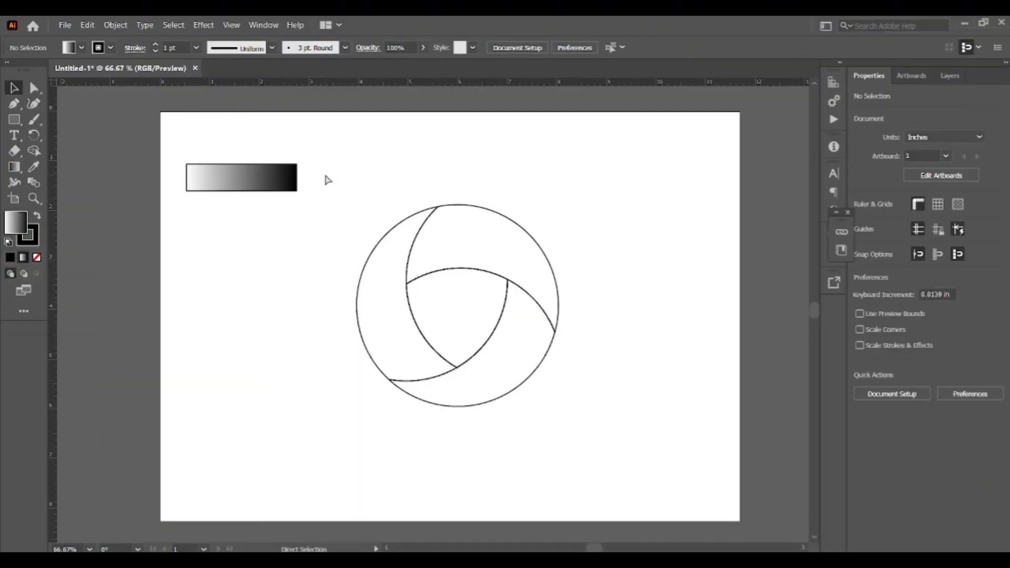
key("ctrl+v")
left_click_drag(435, 318, 337, 183)
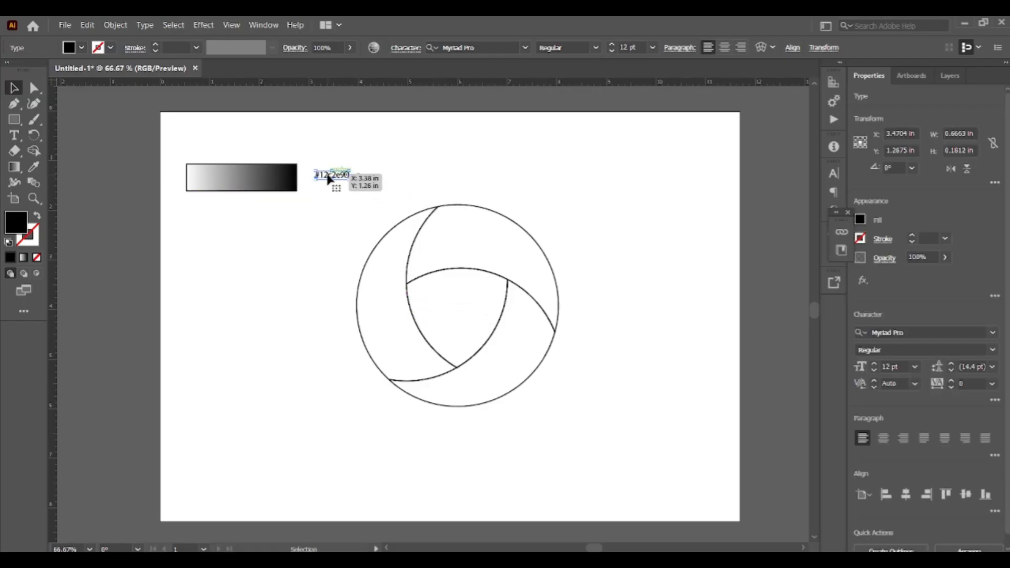
- Set the rectangle's right gradient stop color to #12c2e9
left_click(277, 179)
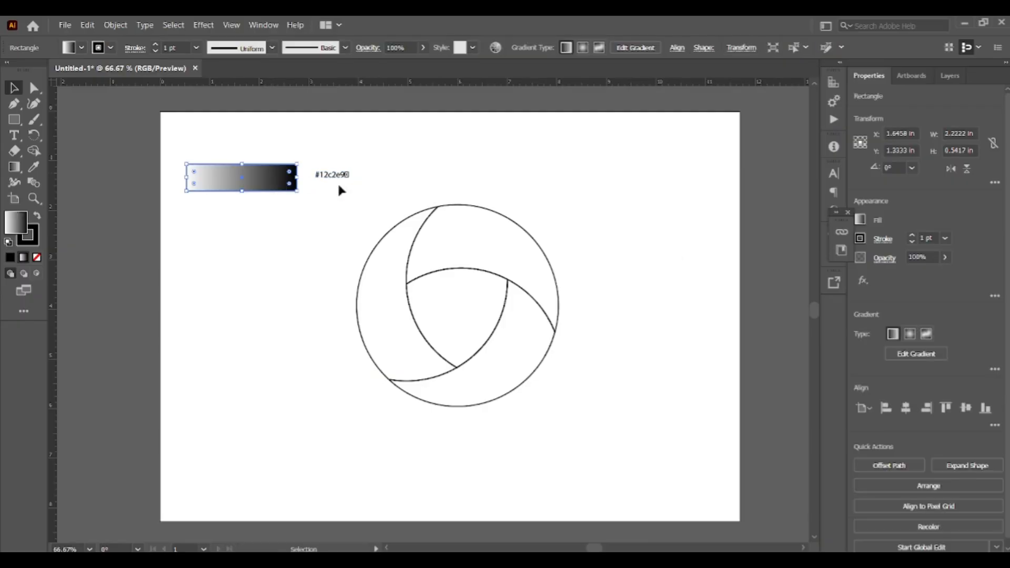
left_click(995, 370)
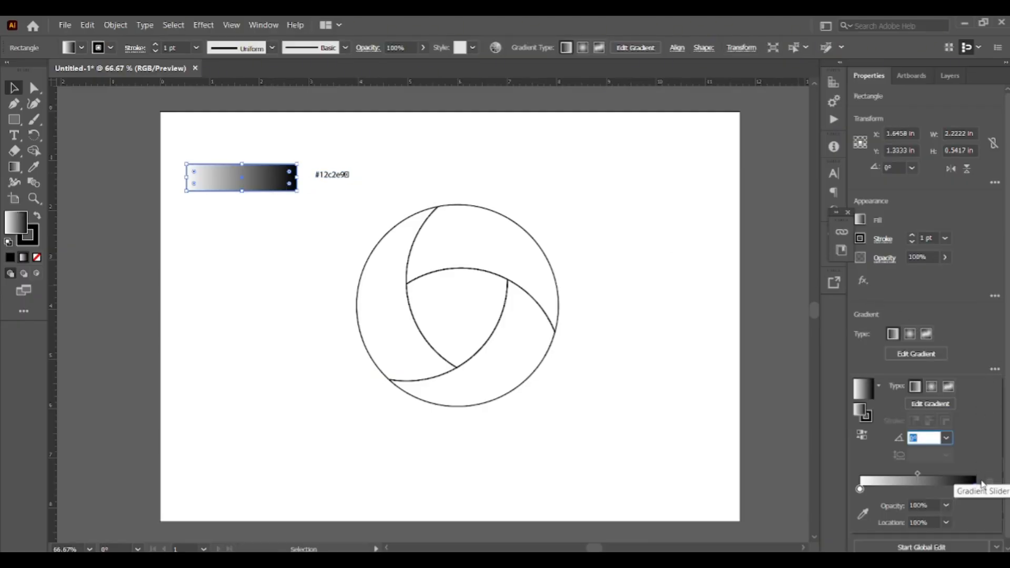
double_click(975, 489)
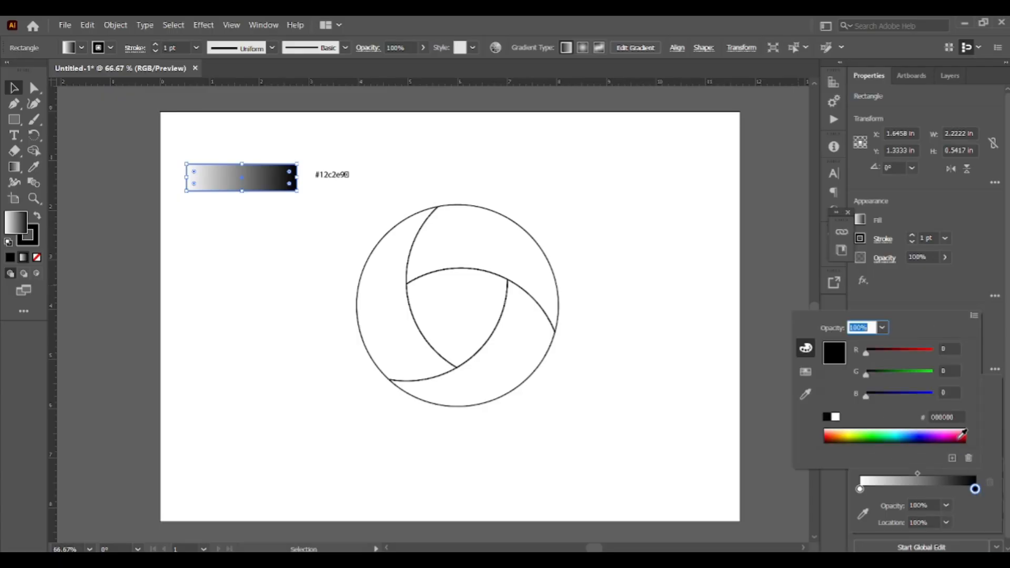
left_click(957, 417)
type("#12c2e9")
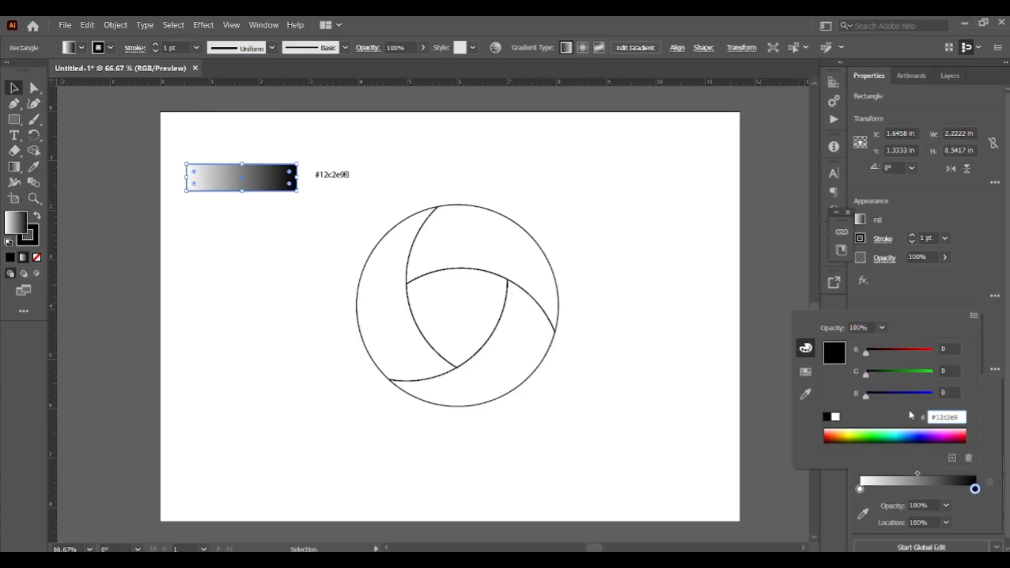
key("Return")
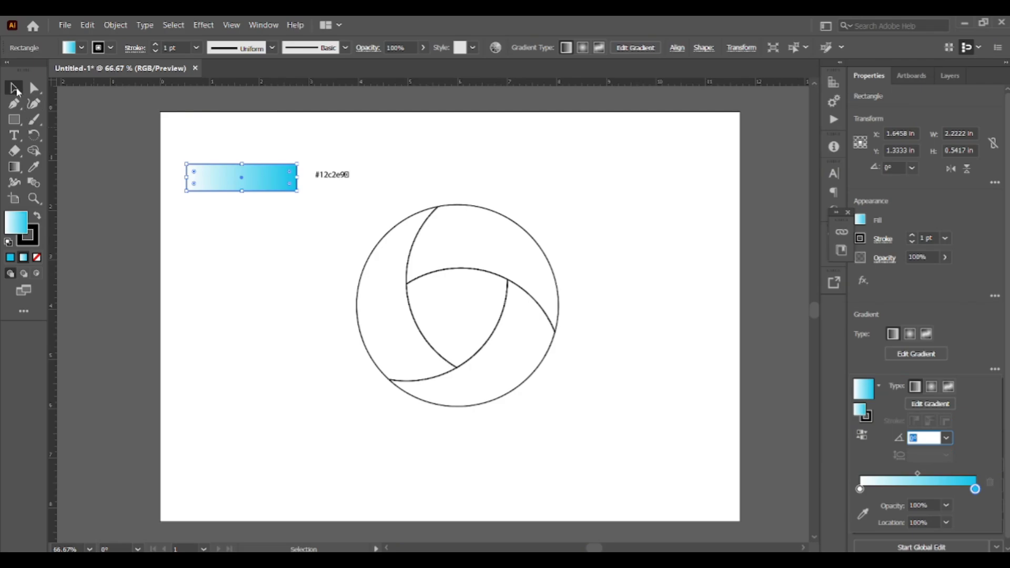
- Remove the gradient rectangle's stroke
left_click(232, 219)
left_click(260, 185)
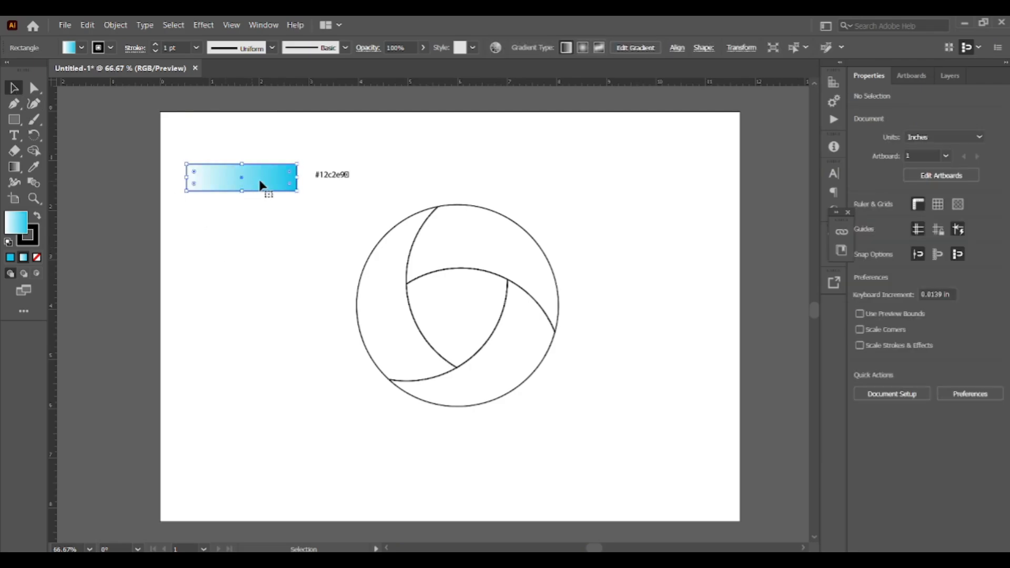
left_click(861, 240)
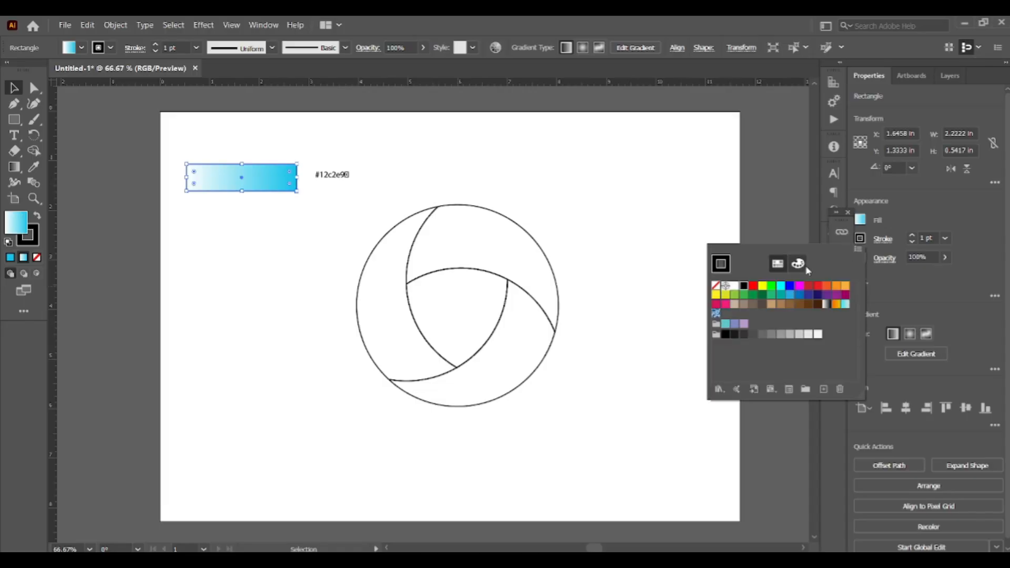
left_click(716, 286)
left_click(217, 153)
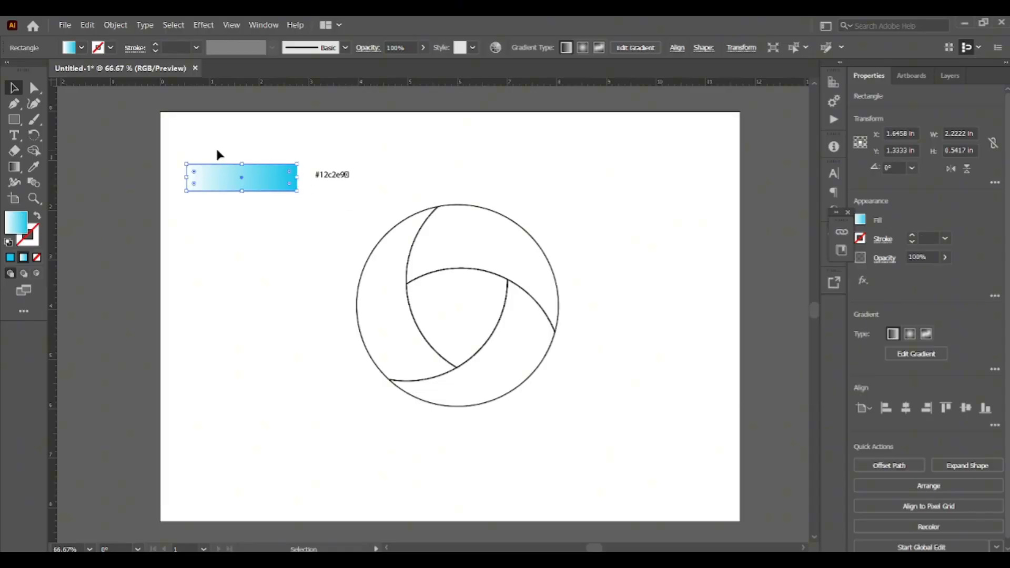
- Duplicate the gradient rectangle directly below the original
left_click(207, 204)
left_click(241, 190)
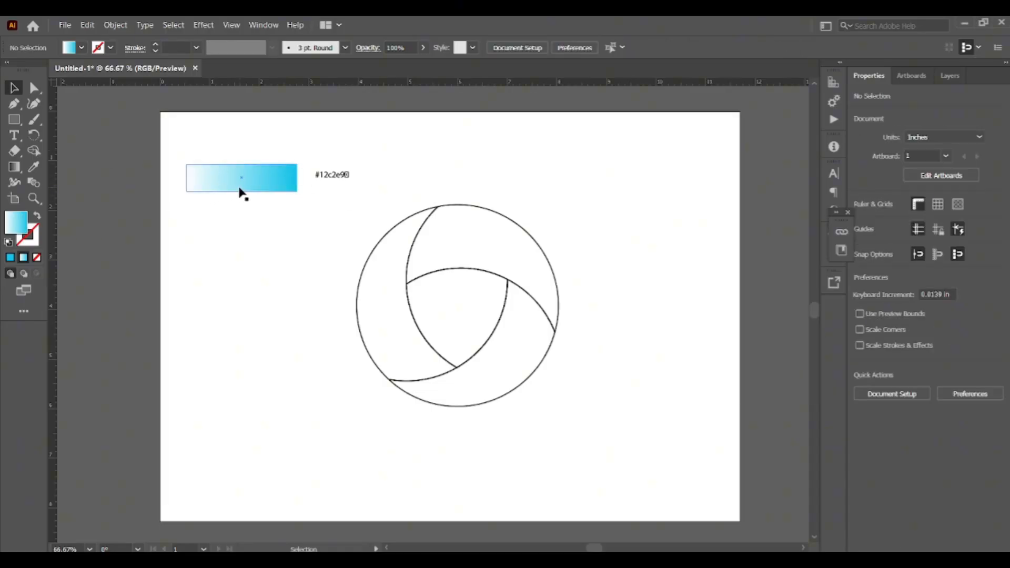
left_click_drag(266, 194, 266, 237)
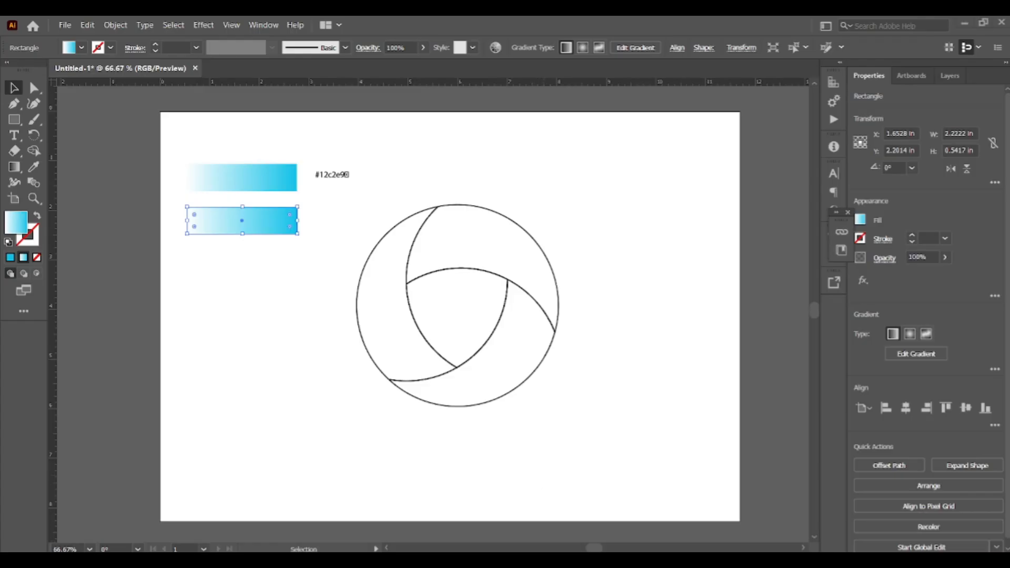
- Copy JShine's second color code #c471ed, paste it as text beside the duplicate rectangle, and select that rectangle
left_click(964, 23)
left_click(505, 120)
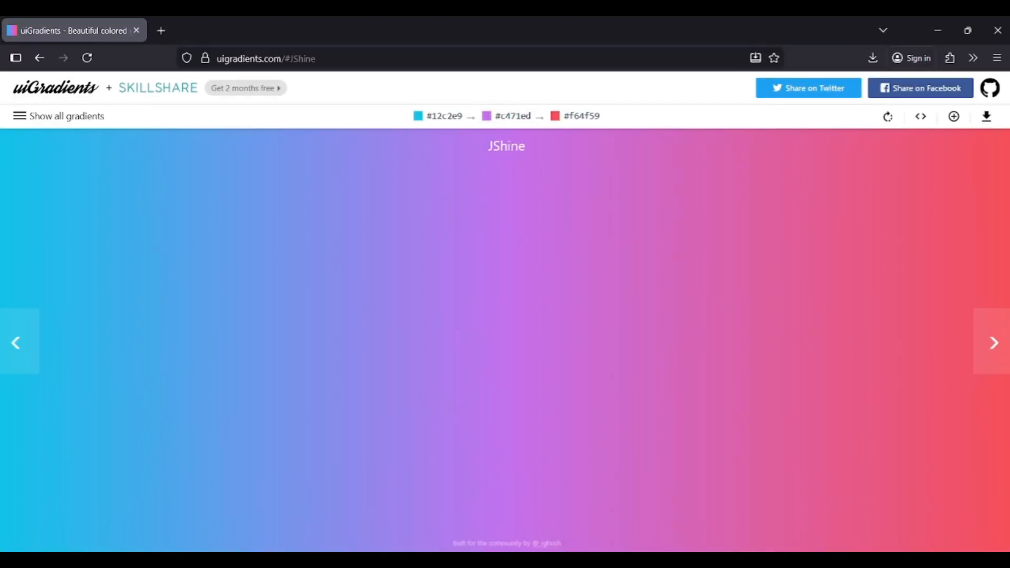
left_click(560, 566)
left_click(337, 218)
type("#c471ed")
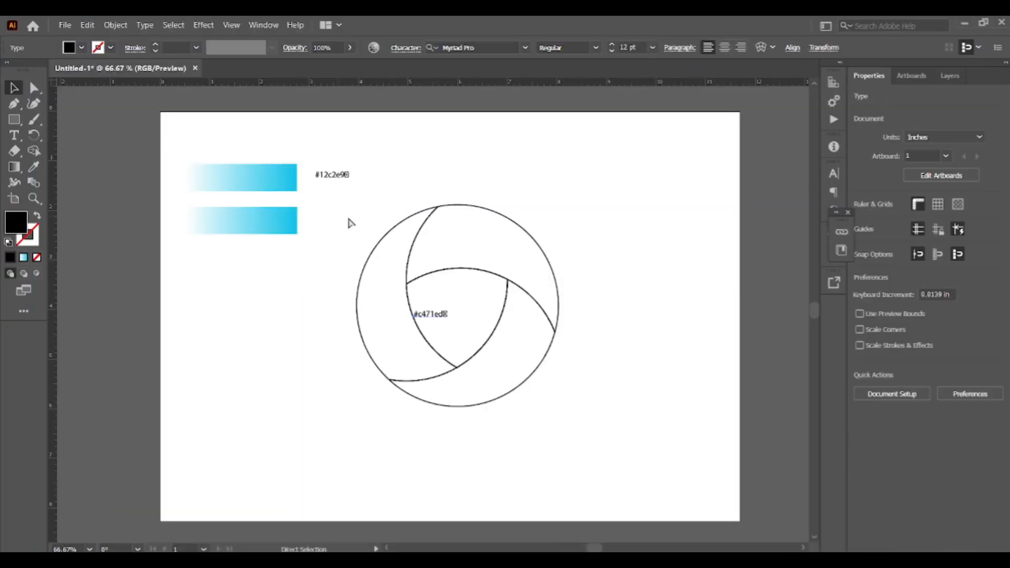
left_click_drag(454, 322, 337, 224)
left_click(282, 221)
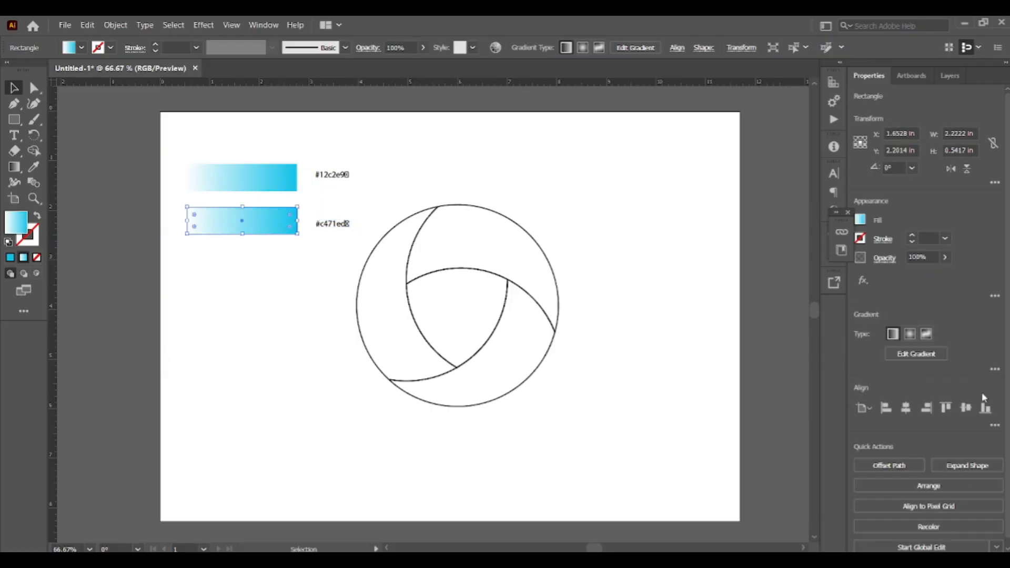
- Set the duplicate rectangle's right gradient stop color to #c471ed
left_click(995, 369)
double_click(975, 489)
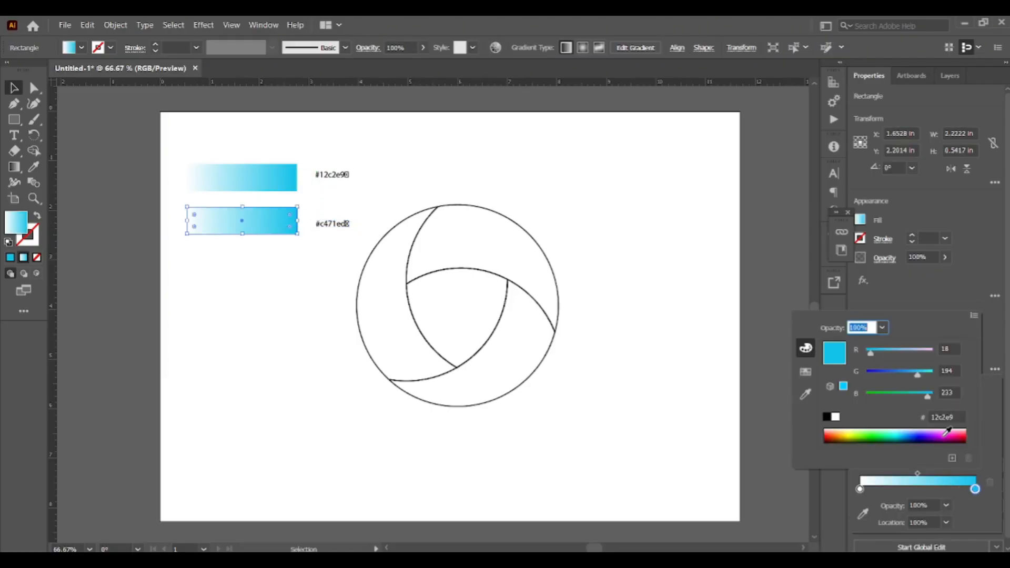
left_click(947, 417)
type("#c471ed")
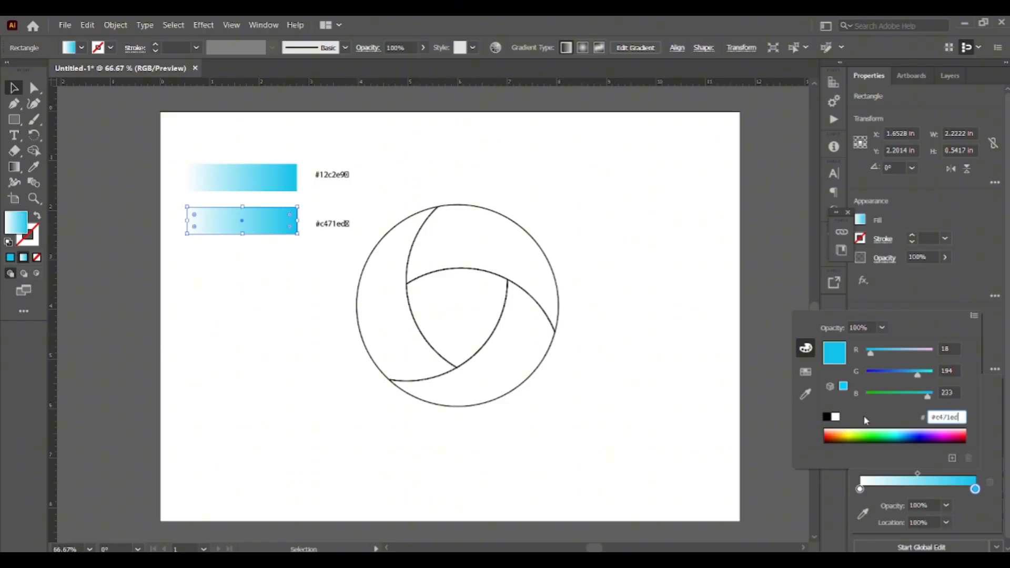
key("Return")
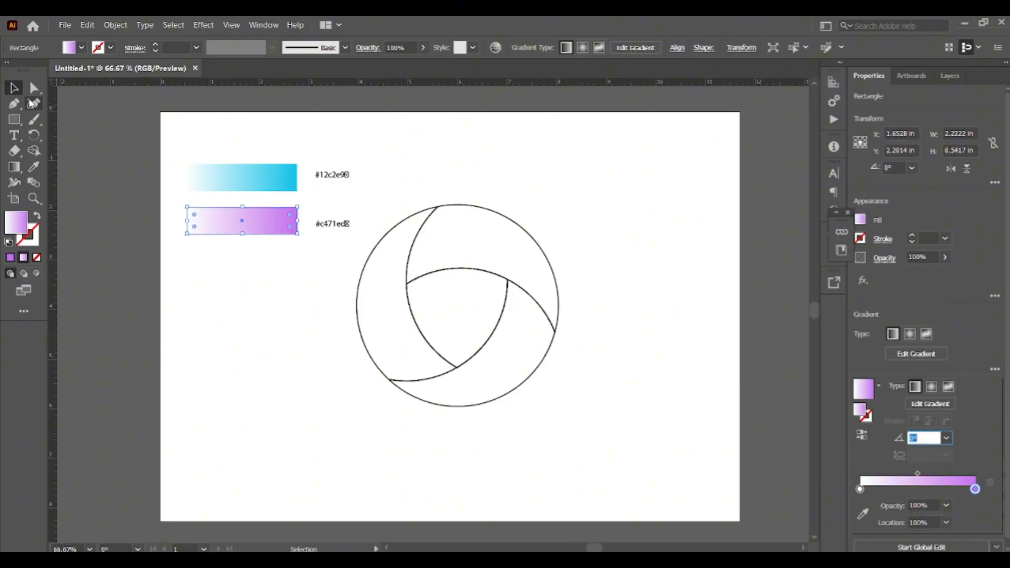
left_click(201, 283)
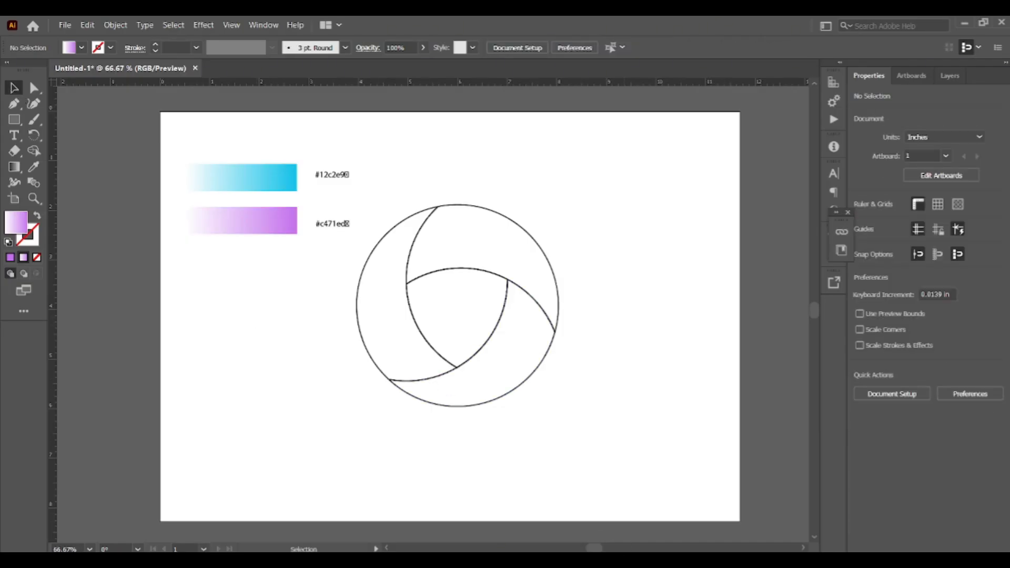
- Copy JShine's third color code #f64f59 from uiGradients and return to Illustrator
left_click(965, 23)
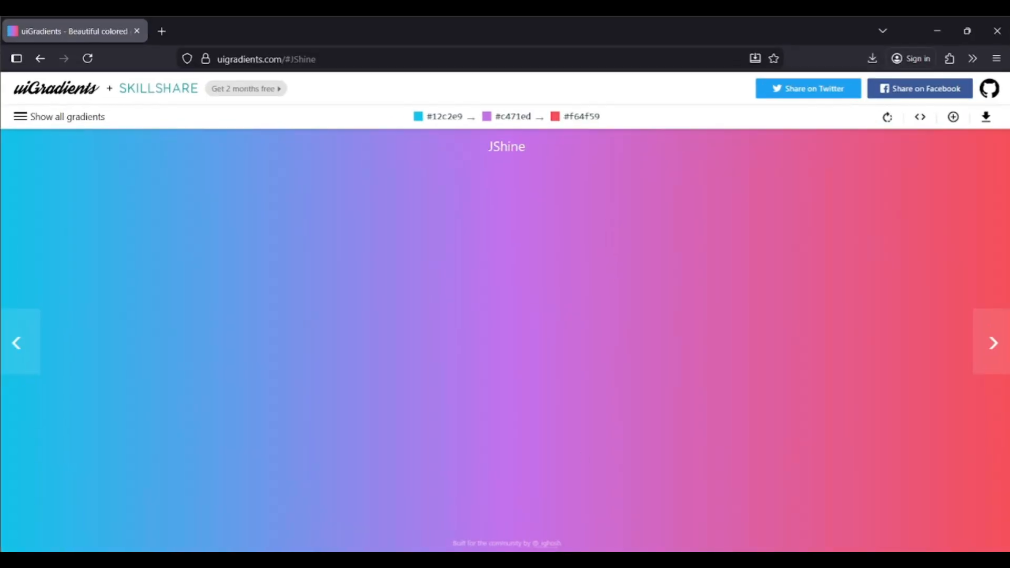
left_click(581, 124)
left_click(632, 558)
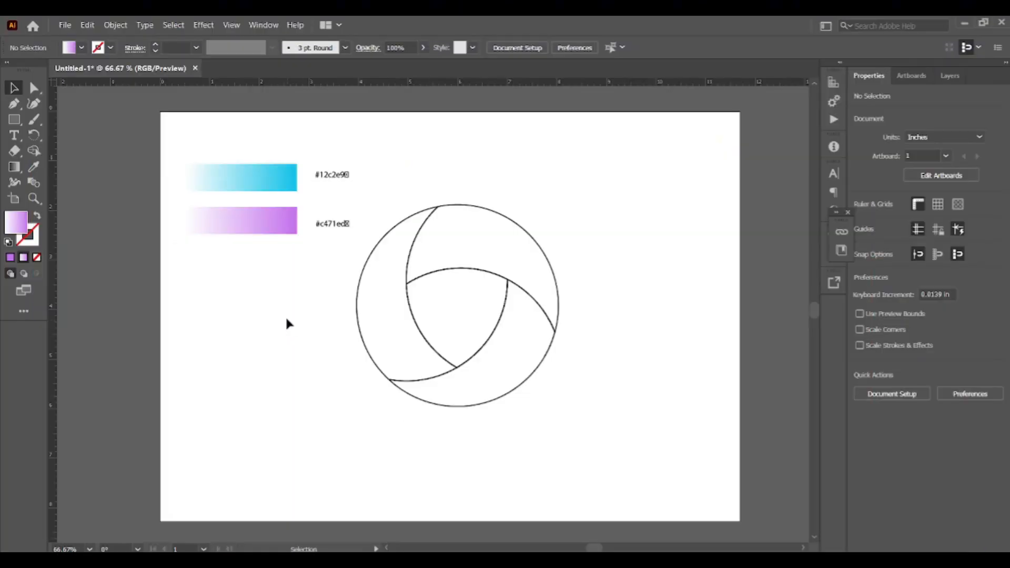
- Duplicate the purple gradient rectangle directly below itself
left_click_drag(267, 226, 265, 265)
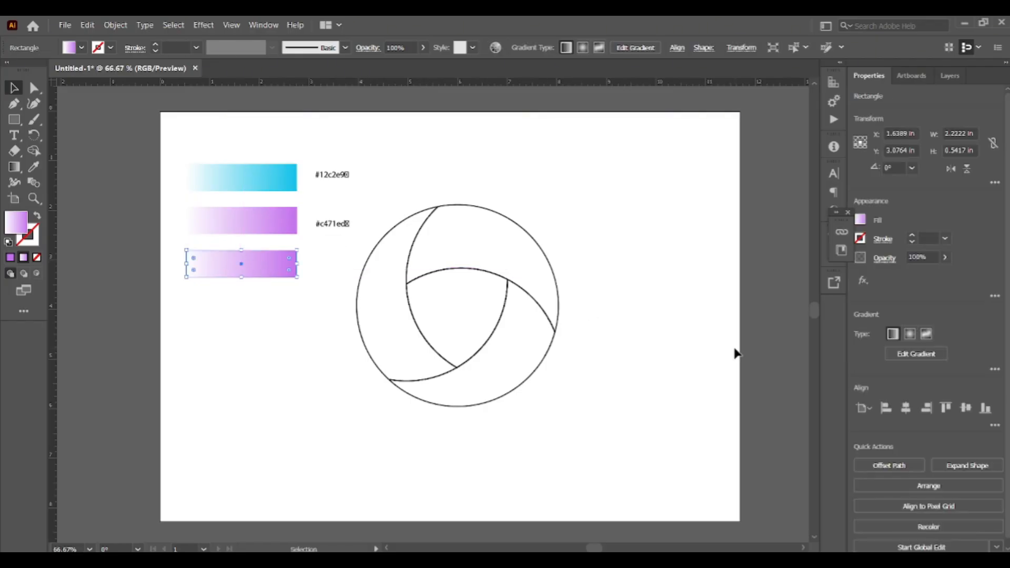
left_click(995, 369)
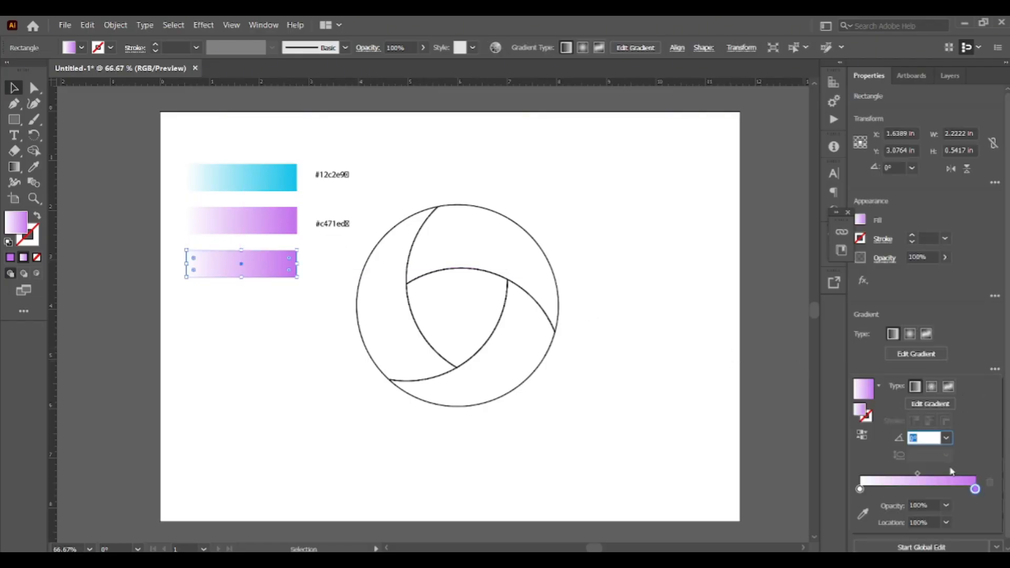
double_click(975, 488)
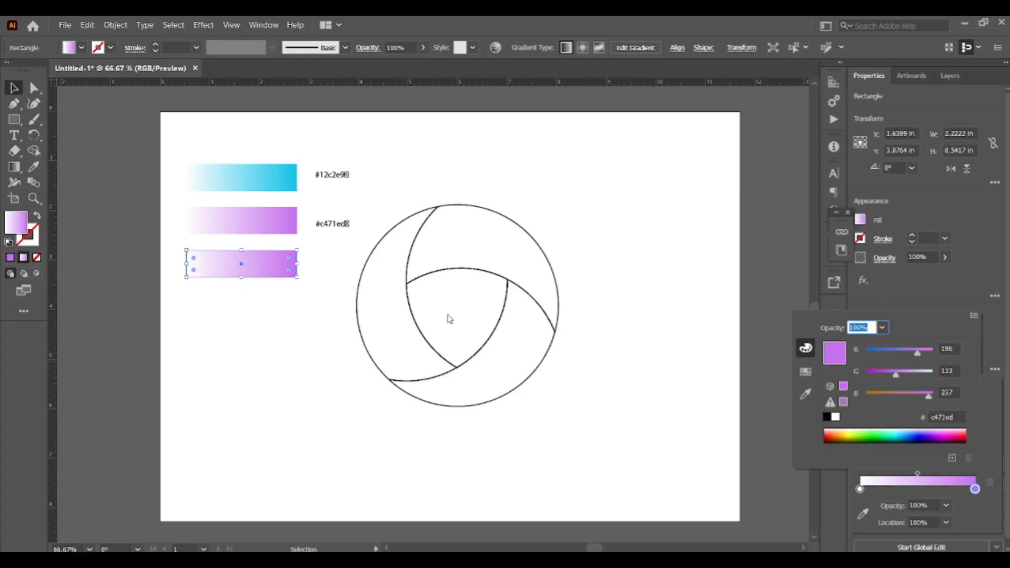
- Paste the #f64f59 code as text beside the third rectangle, and select that rectangle
key("Escape")
type("#f64f59")
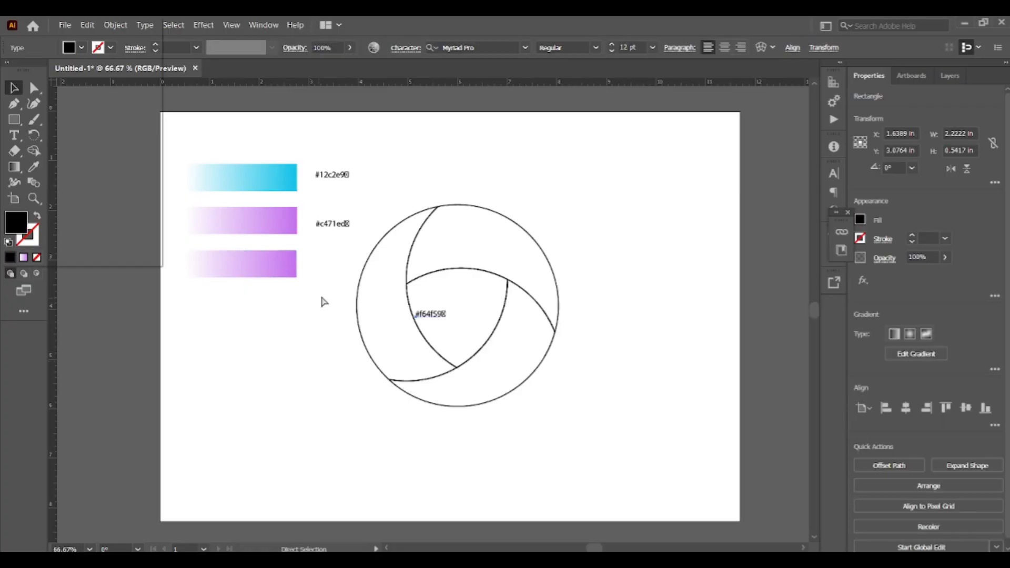
left_click_drag(433, 316, 336, 270)
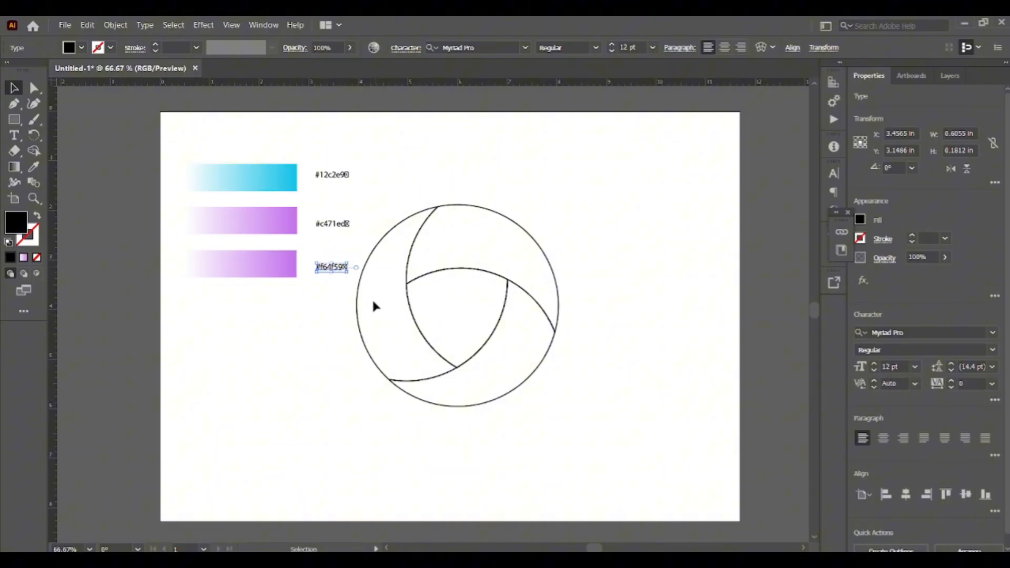
left_click(248, 266)
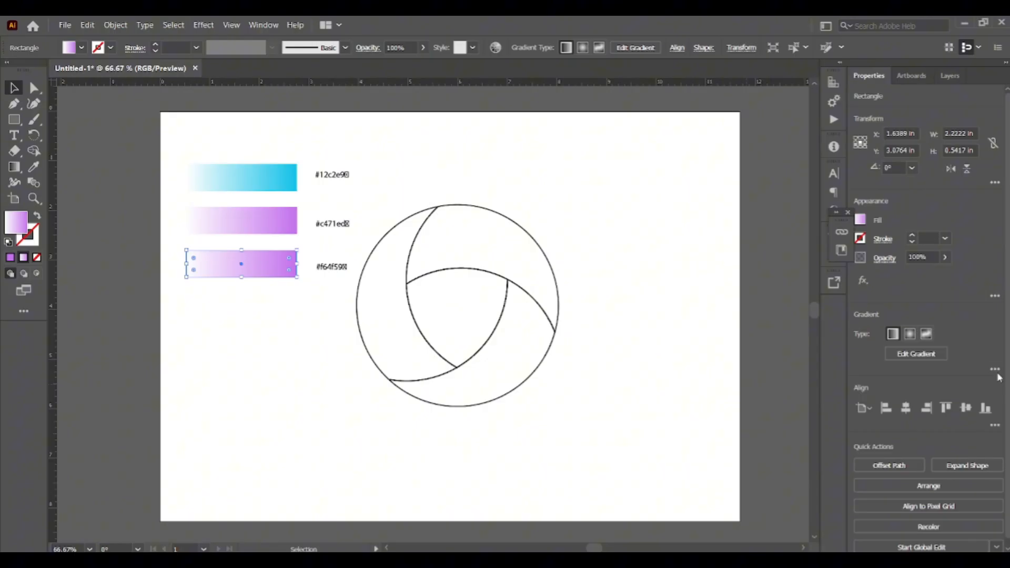
- Set the third rectangle's right gradient stop color to #f64f59
left_click(995, 369)
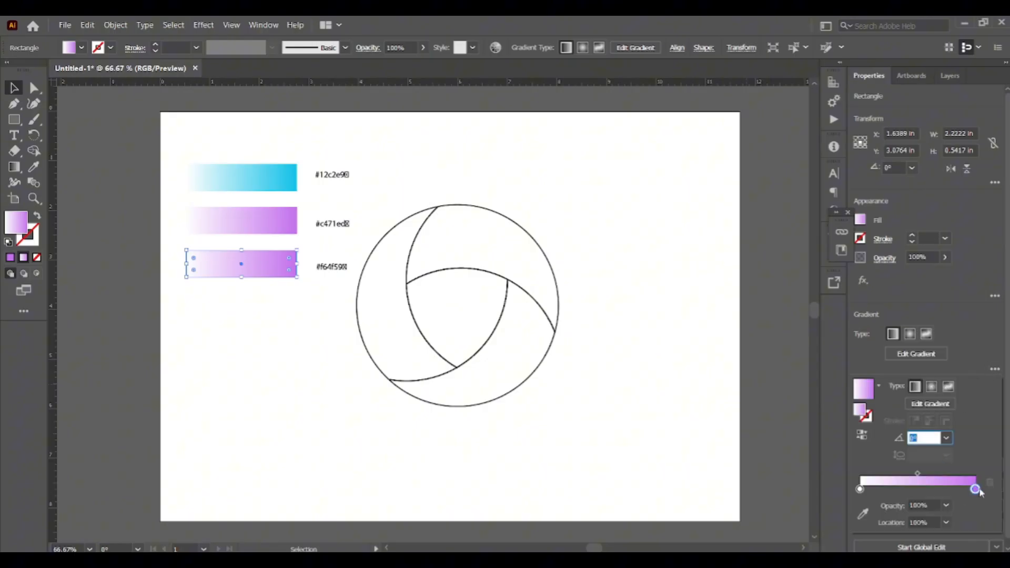
double_click(976, 490)
left_click(955, 418)
type("#f64f59")
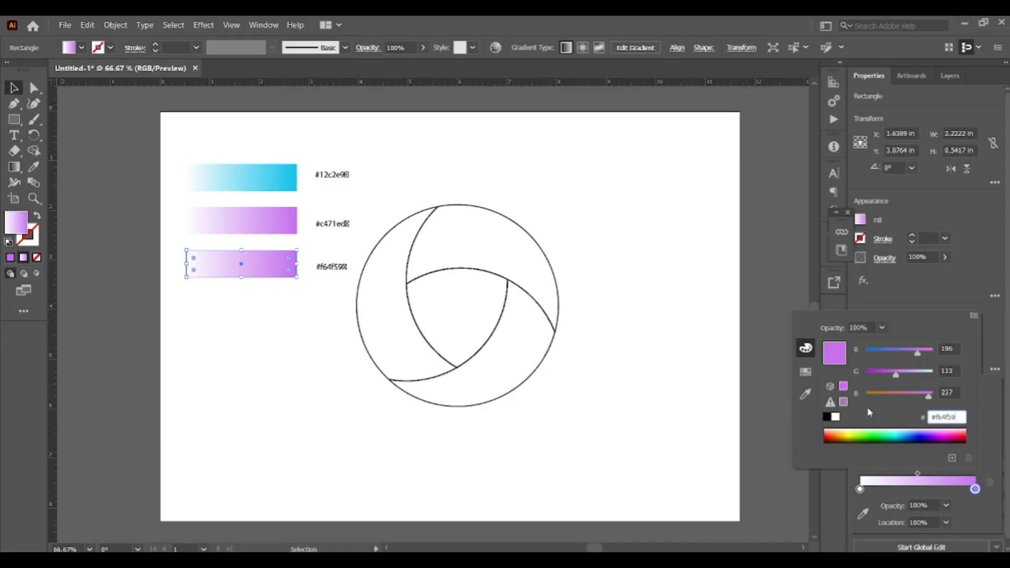
key("Return")
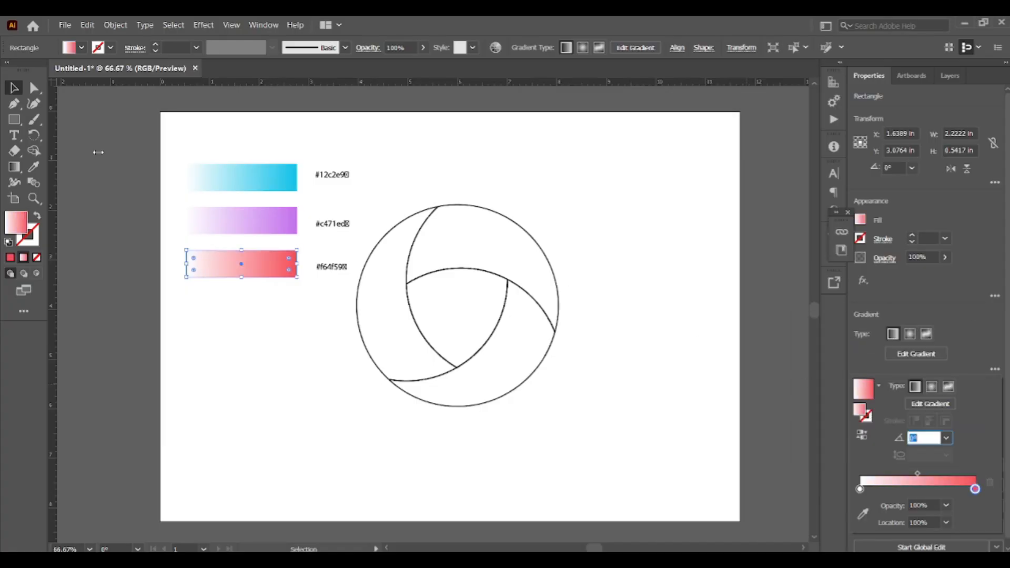
left_click(15, 88)
left_click(437, 166)
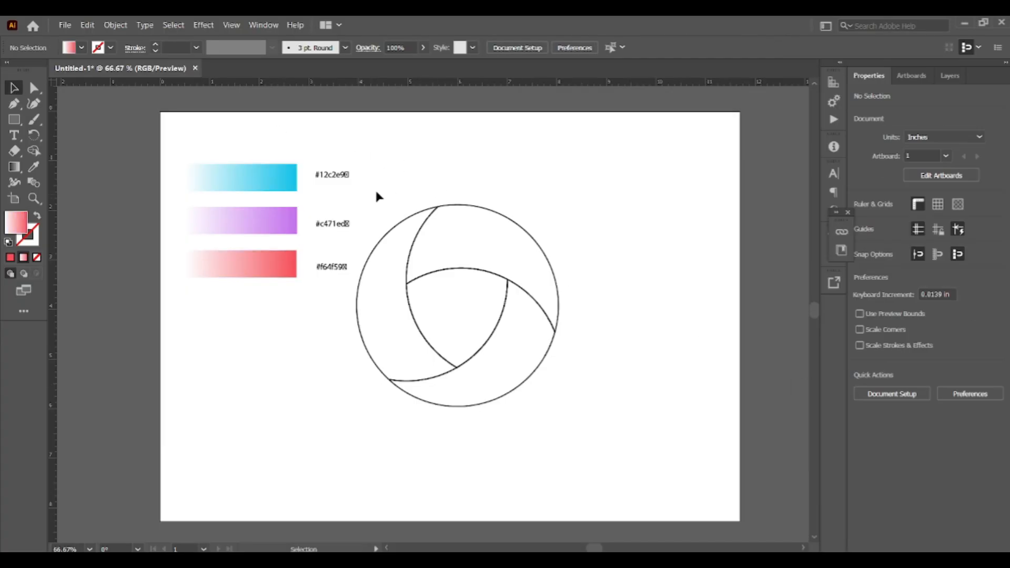
- Fill the top blade with the cyan gradient by sampling the first rectangle with the Eyedropper
left_click_drag(359, 188, 612, 455)
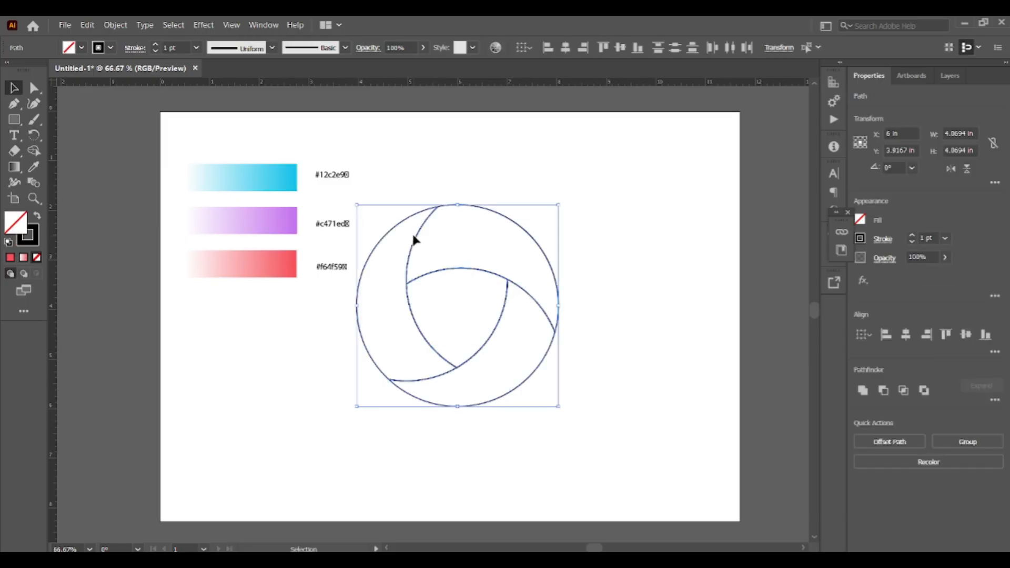
left_click(450, 179)
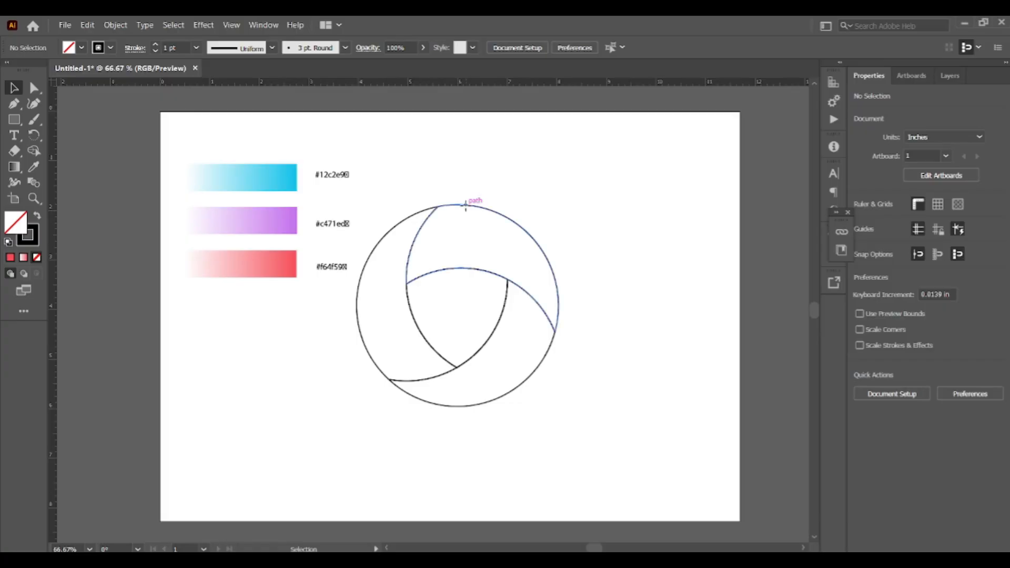
left_click(472, 204)
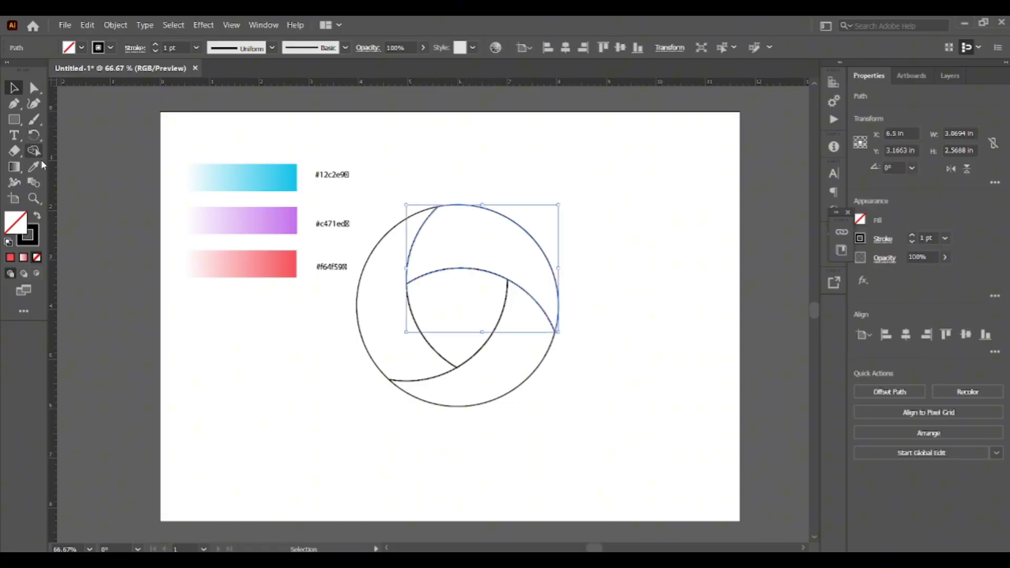
left_click(35, 166)
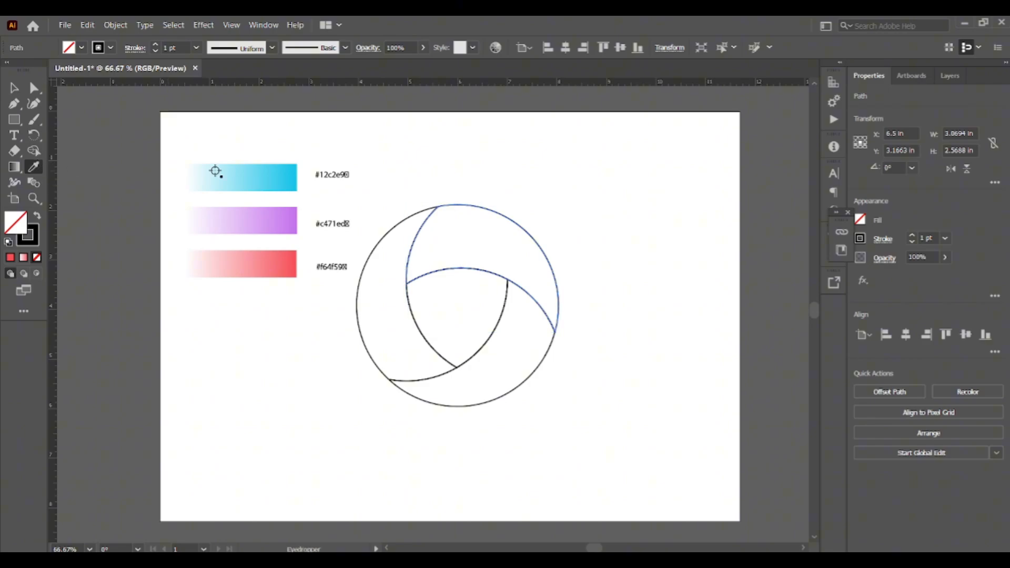
left_click(273, 176)
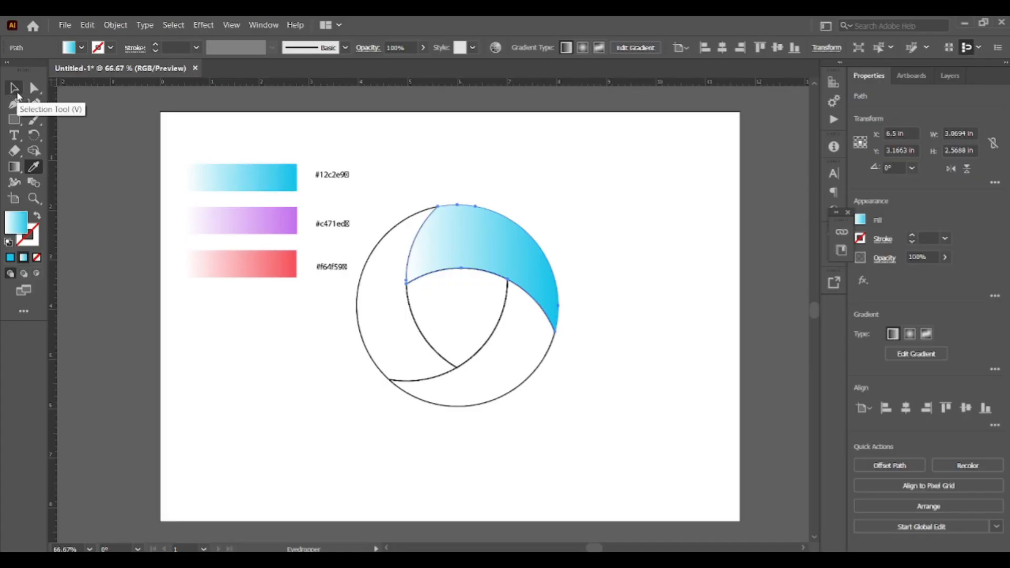
left_click(17, 94)
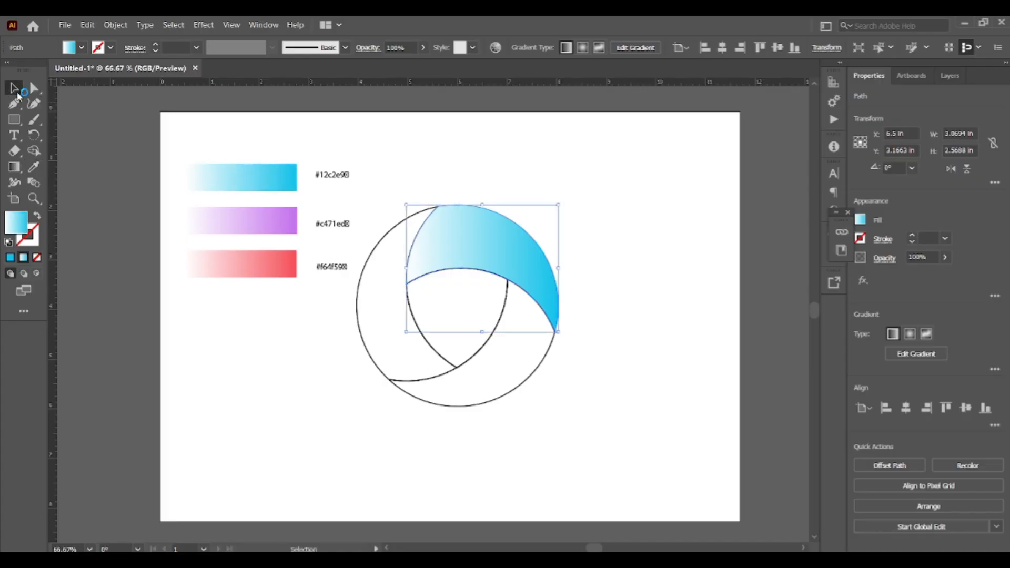
- Fill the lower-right blade with the purple gradient sampled from the second rectangle with the Eyedropper
left_click(617, 257)
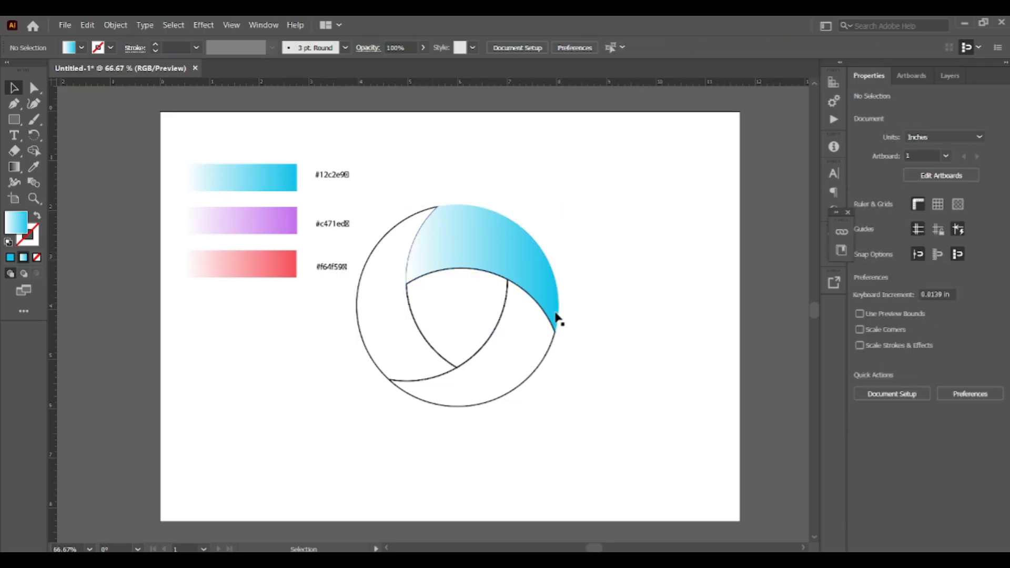
left_click(545, 360)
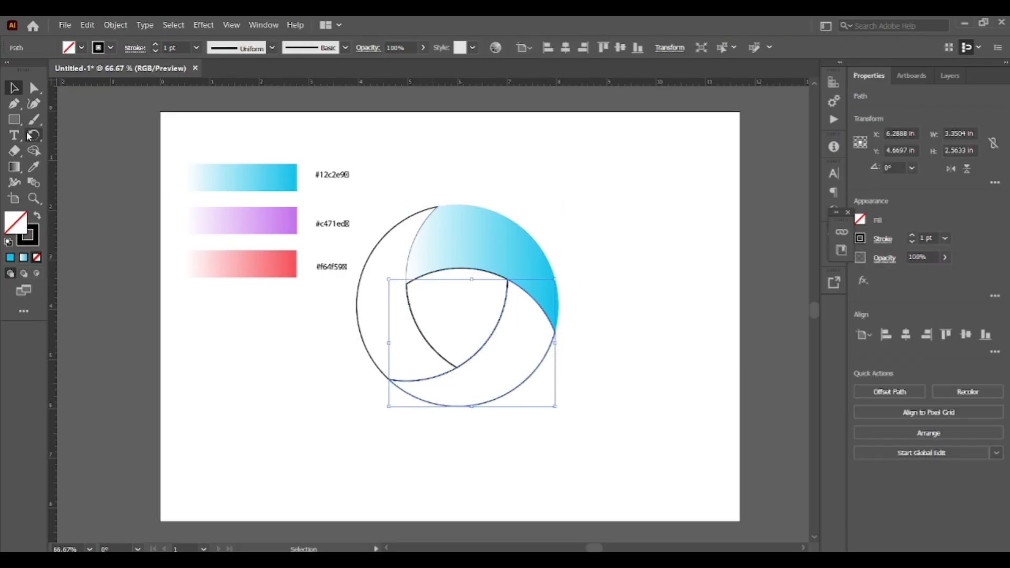
left_click(34, 167)
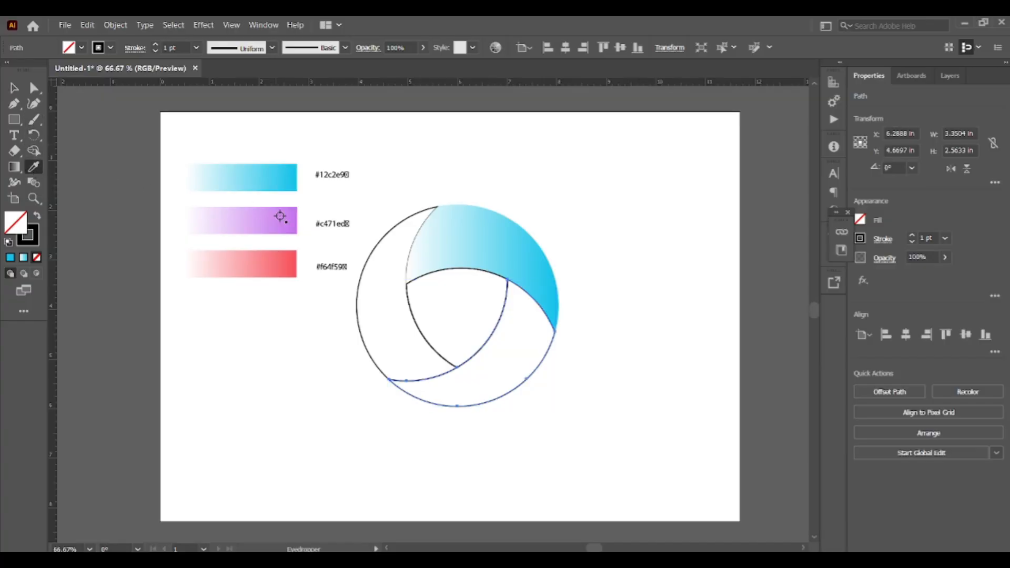
left_click(264, 220)
left_click(15, 89)
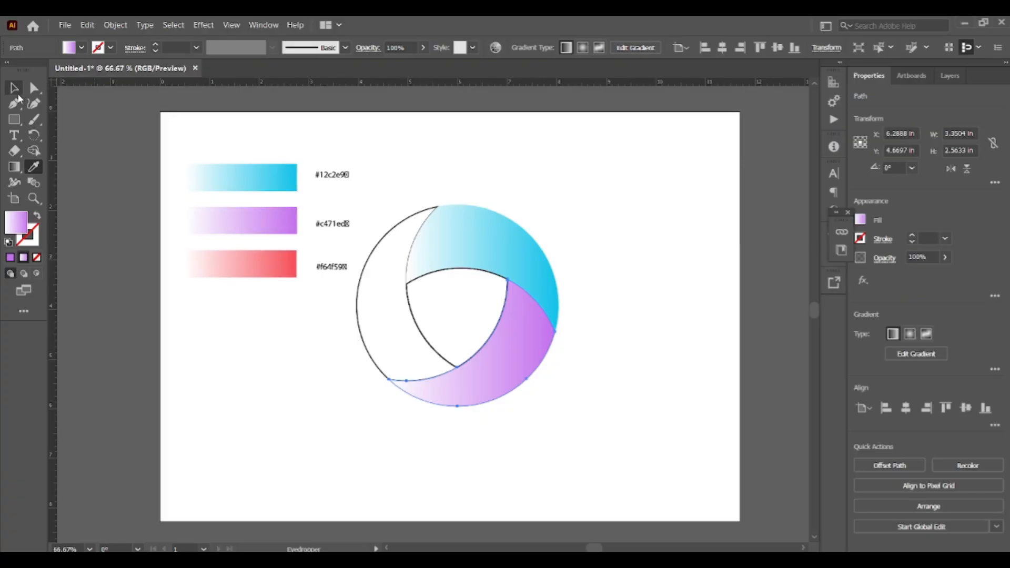
- Fill the left blade with the red gradient sampled from the third rectangle with the Eyedropper
left_click(360, 297)
left_click(33, 168)
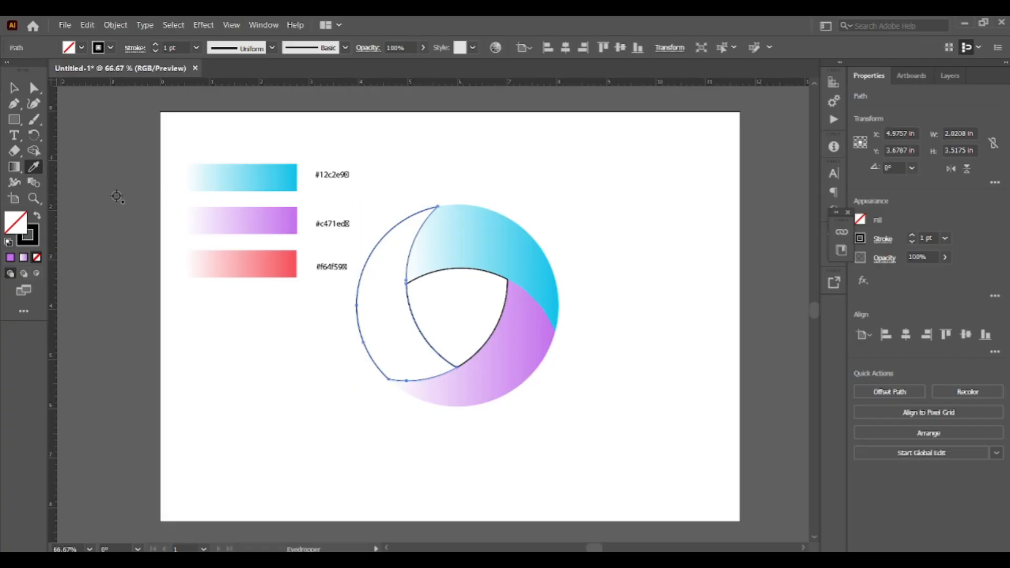
left_click(267, 261)
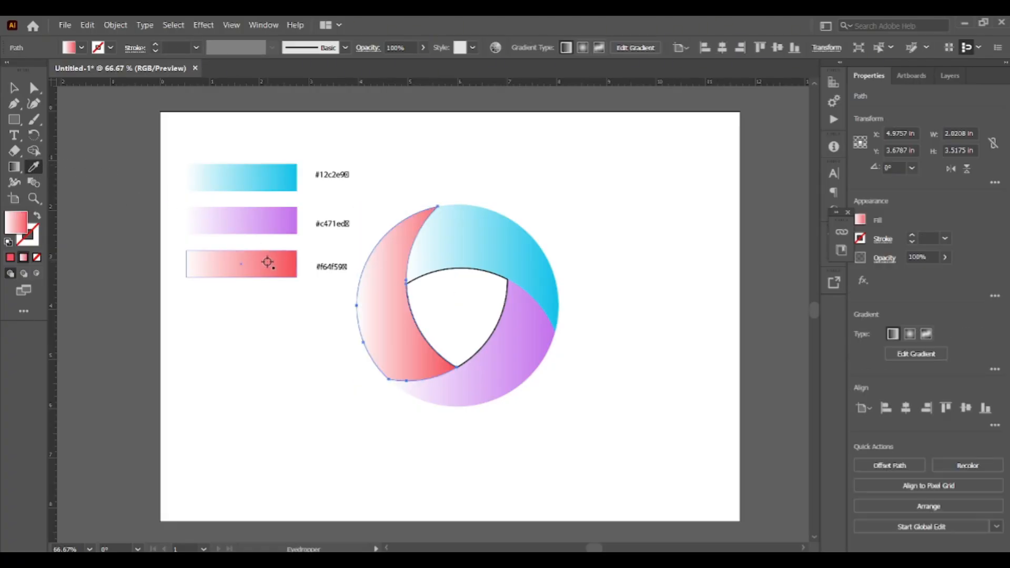
left_click(14, 88)
left_click(500, 188)
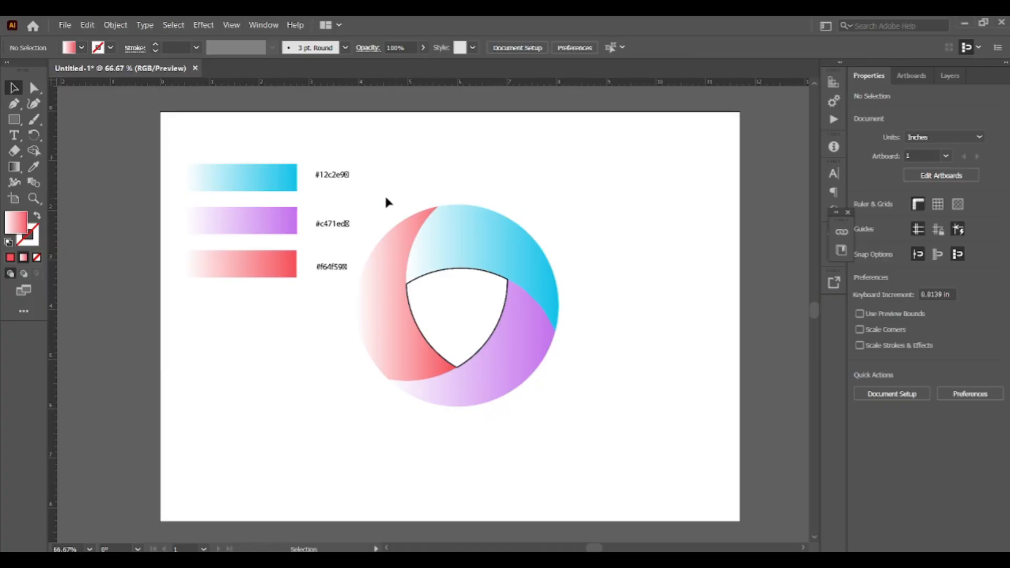
- Apply the Shape Builder tool to the central triangular region of the logo
left_click_drag(372, 196, 575, 422)
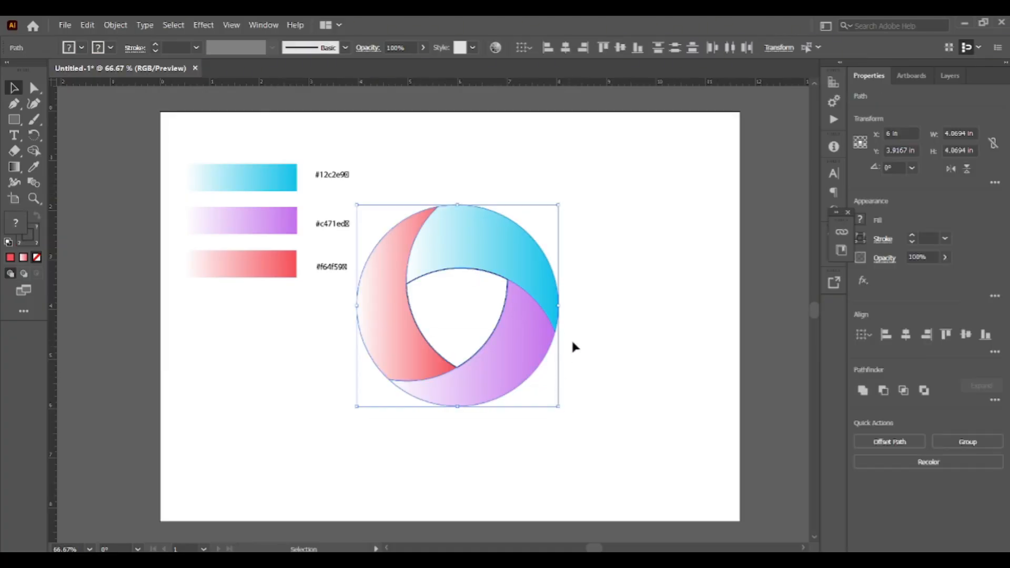
left_click(596, 291)
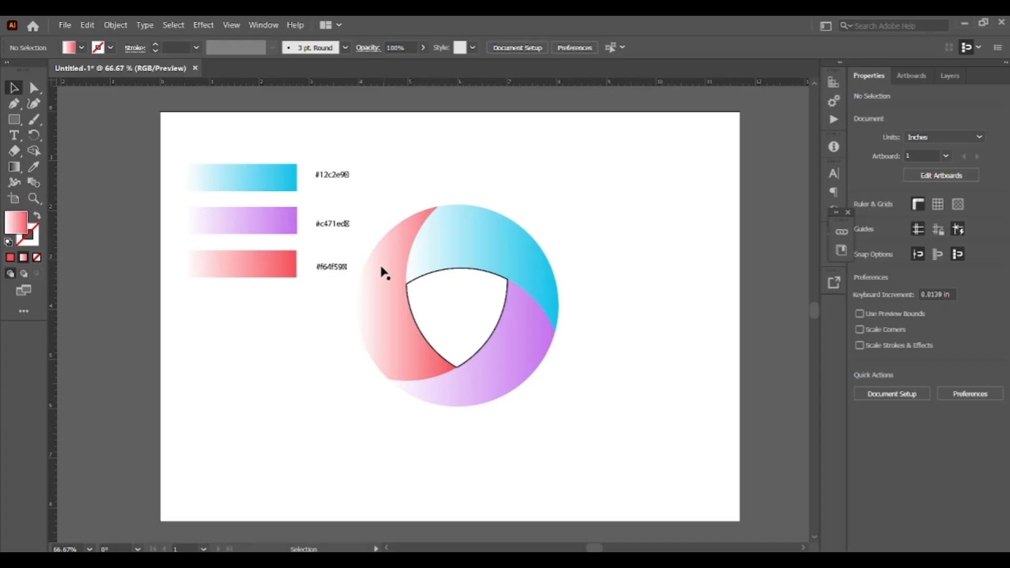
left_click(444, 276)
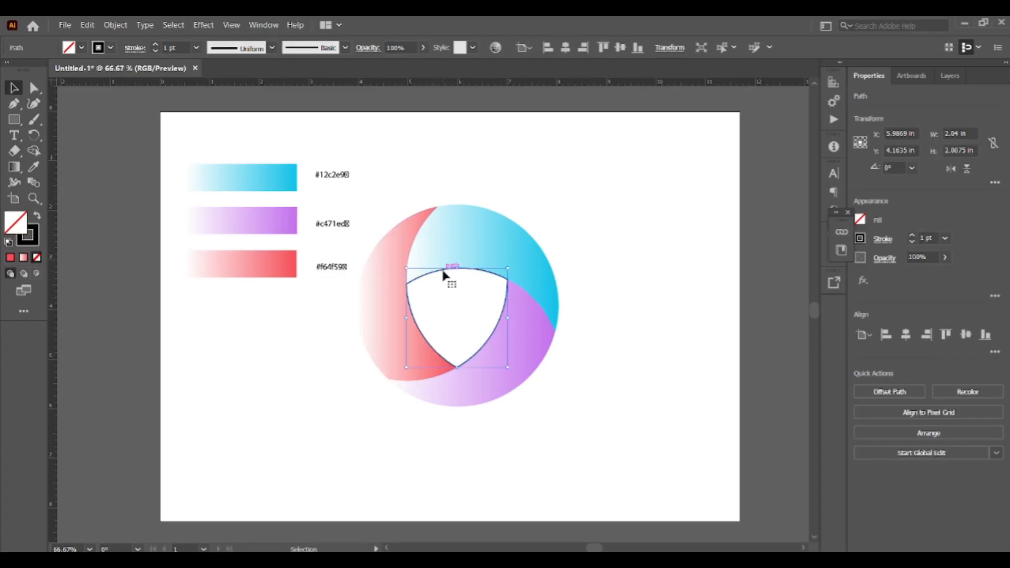
left_click(33, 151)
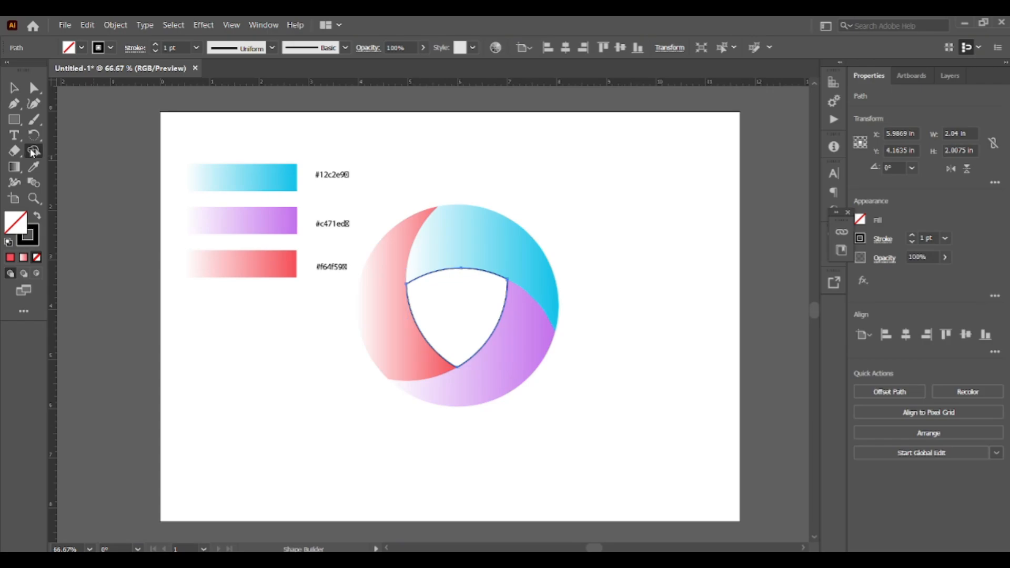
left_click(433, 295, "alt")
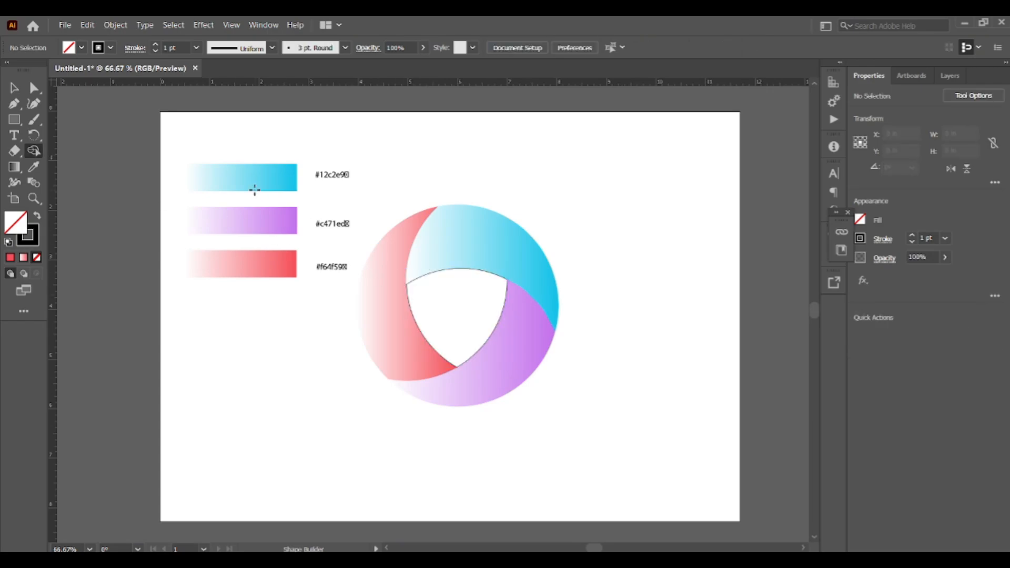
key("v")
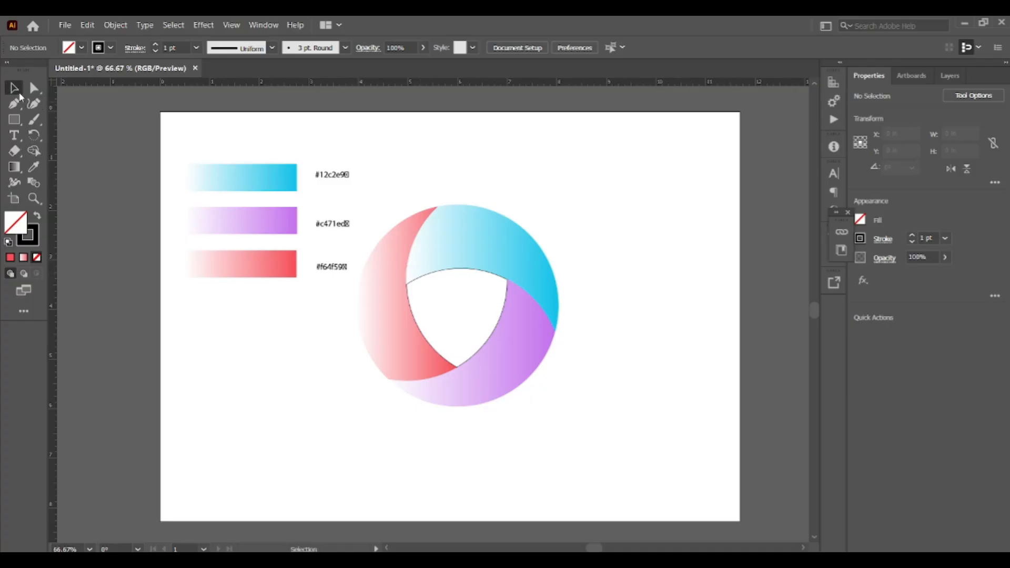
- Select all the logo shapes and remove their stroke, setting it to None
left_click_drag(467, 273, 589, 412)
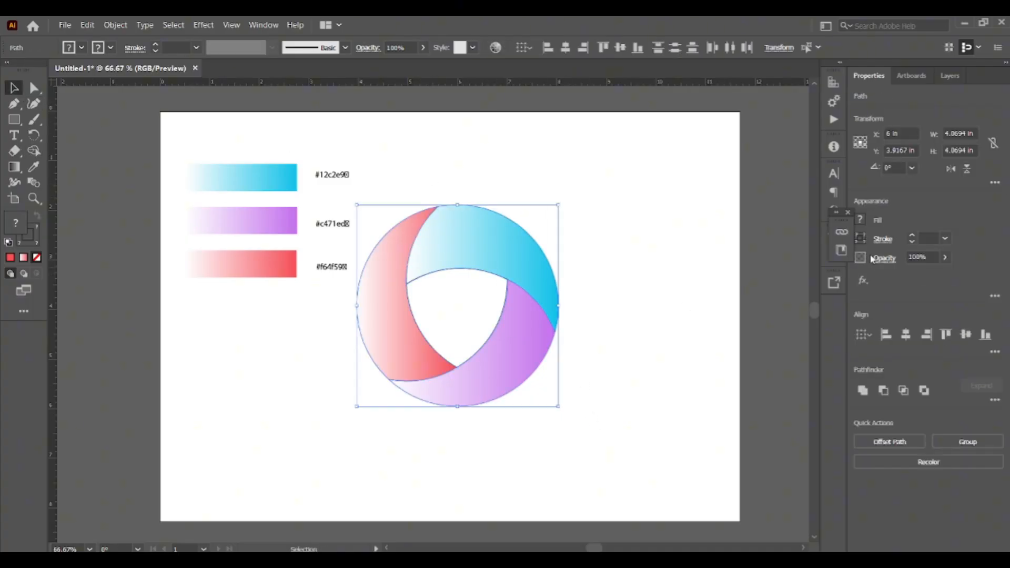
left_click(861, 240)
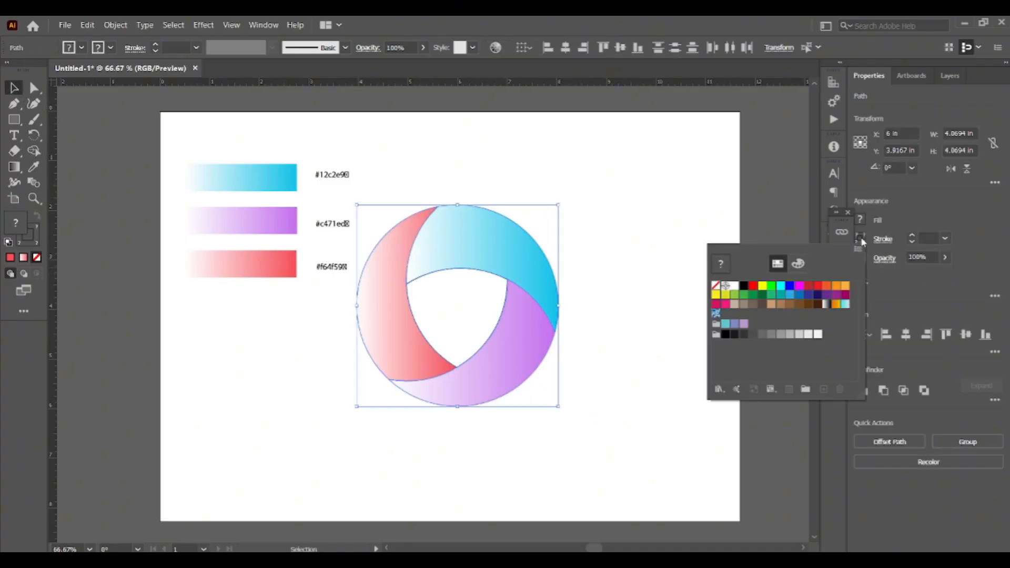
left_click(716, 285)
left_click(602, 236)
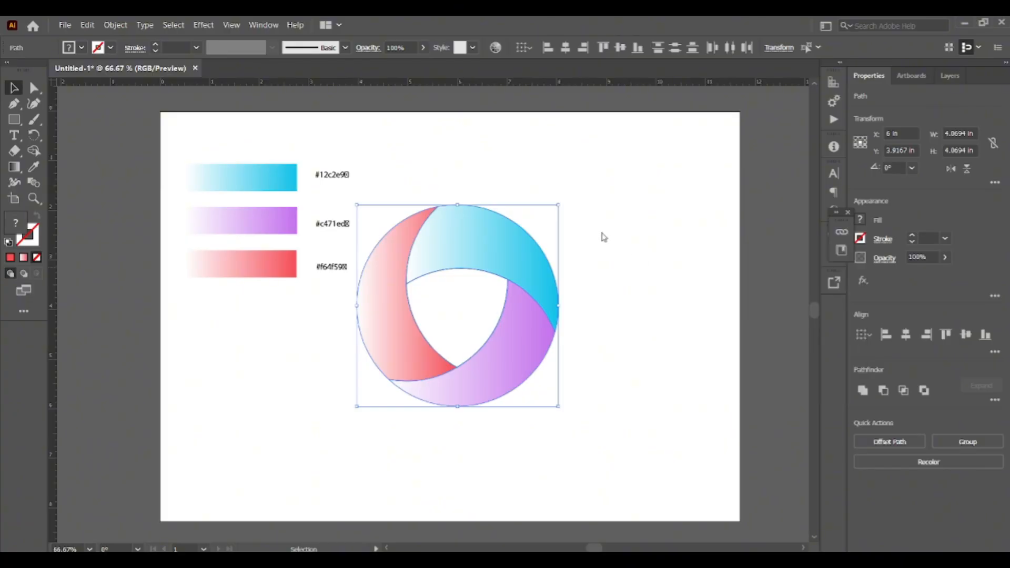
left_click(603, 238)
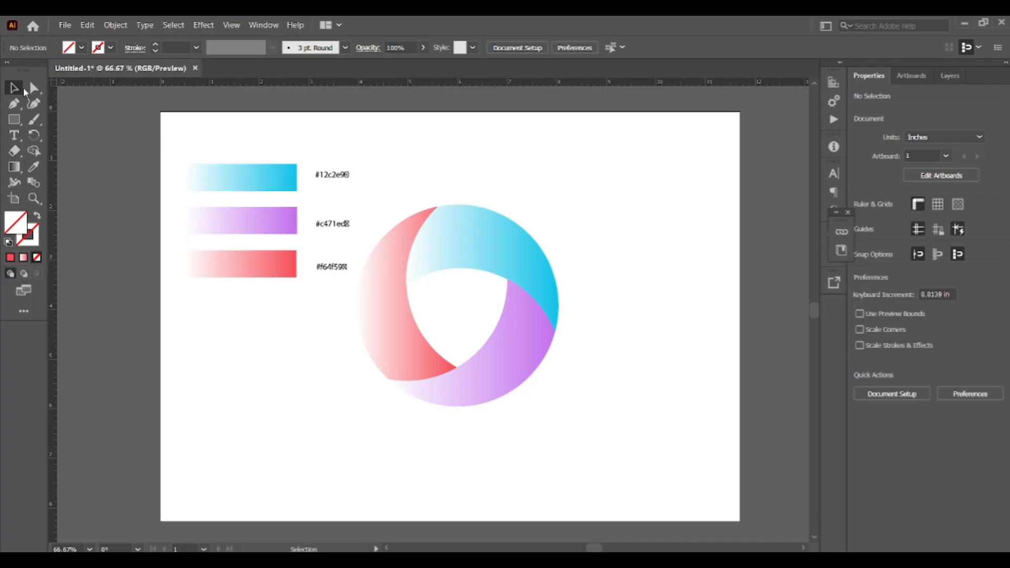
- Move the whole logo slightly to the right on the artboard
left_click_drag(374, 199, 575, 386)
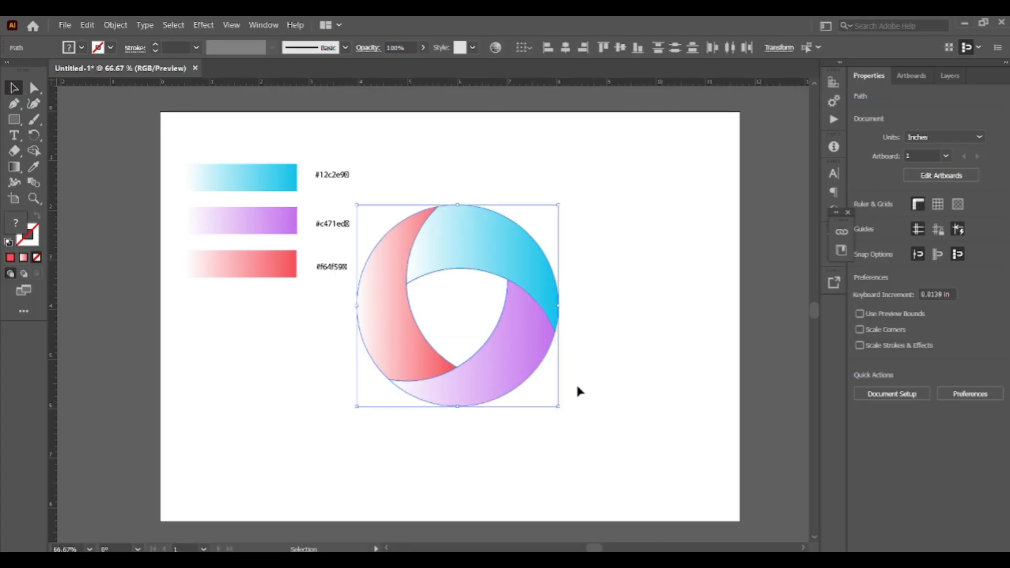
left_click_drag(486, 253, 532, 244)
left_click(681, 210)
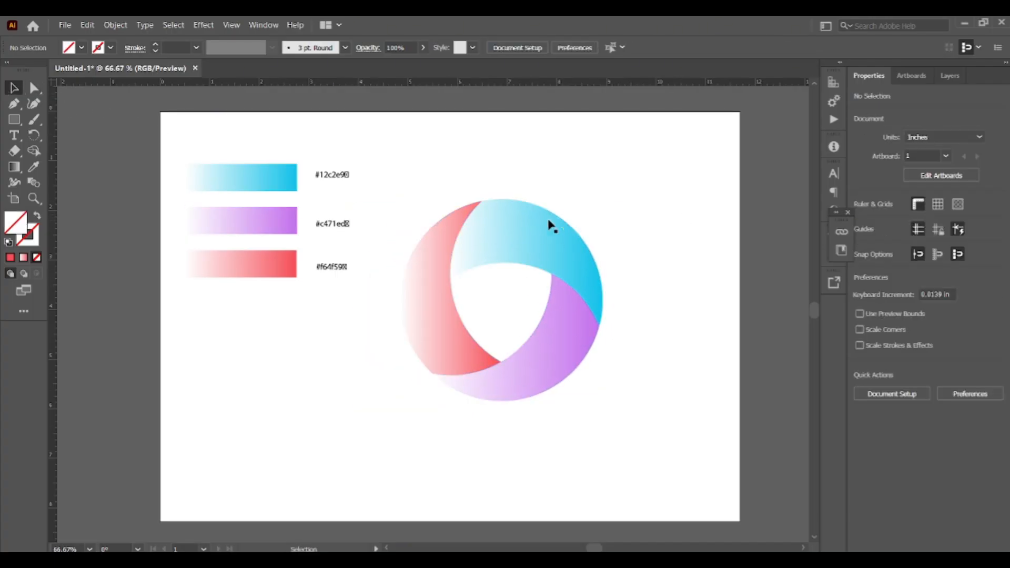
- Redraw the top blade's gradient with the Gradient tool diagonally from its lower-right end toward its upper-left end
left_click(531, 225)
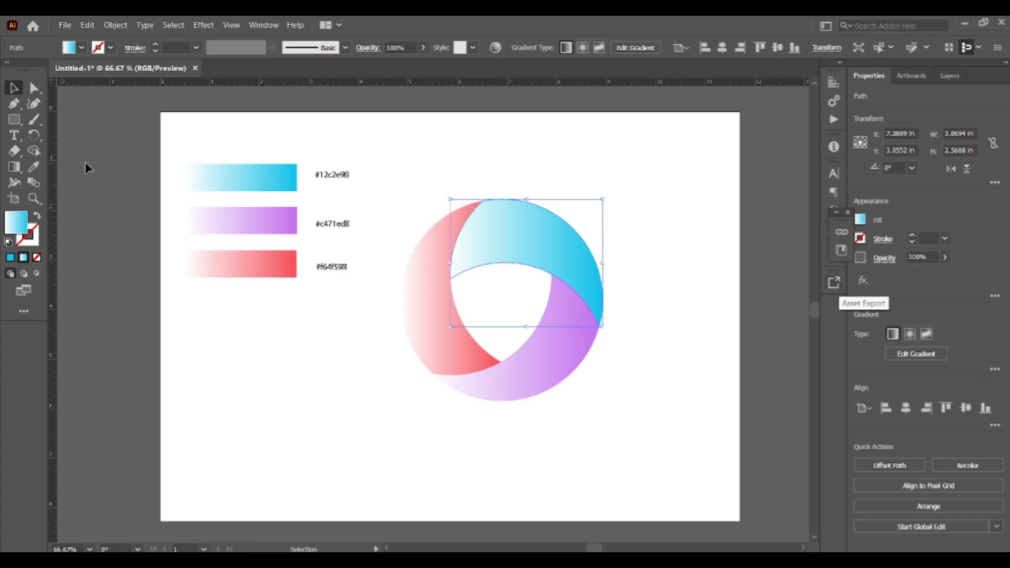
left_click(14, 167)
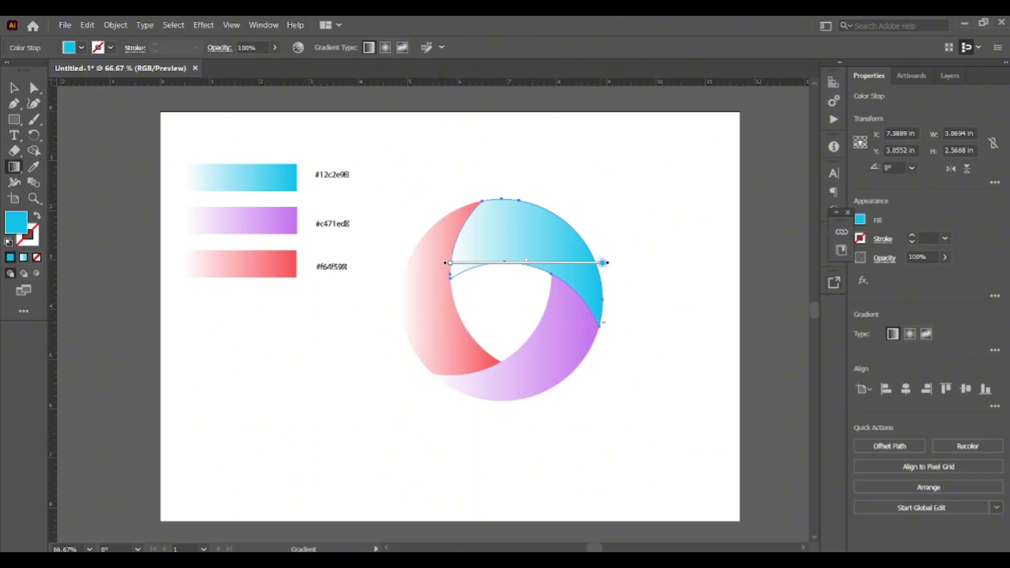
mouse_move(601, 324)
left_mouse_down()
mouse_move(580, 282)
mouse_move(459, 188)
mouse_move(483, 204)
mouse_move(458, 265)
mouse_move(489, 205)
mouse_move(470, 211)
left_mouse_up()
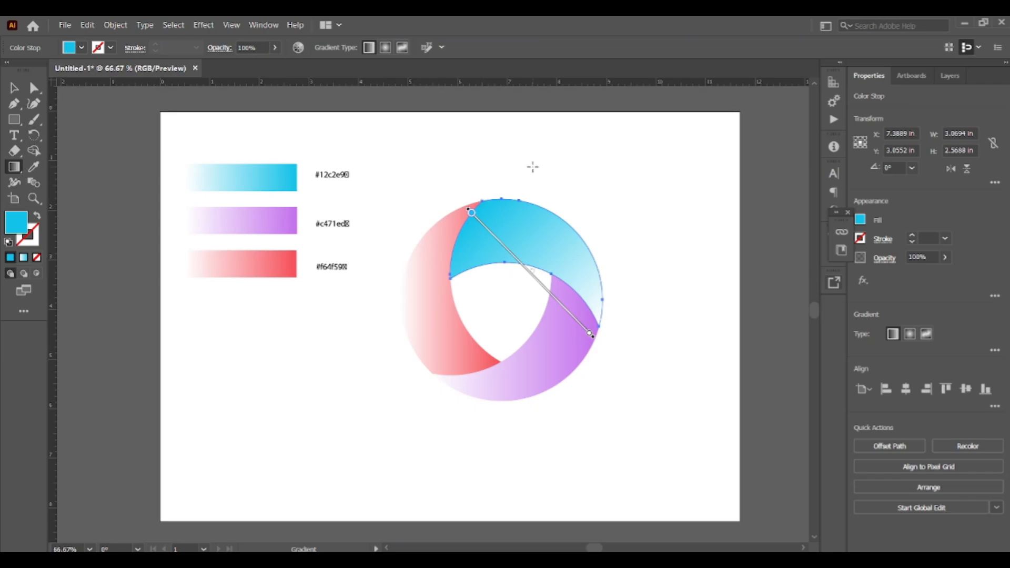
key("v")
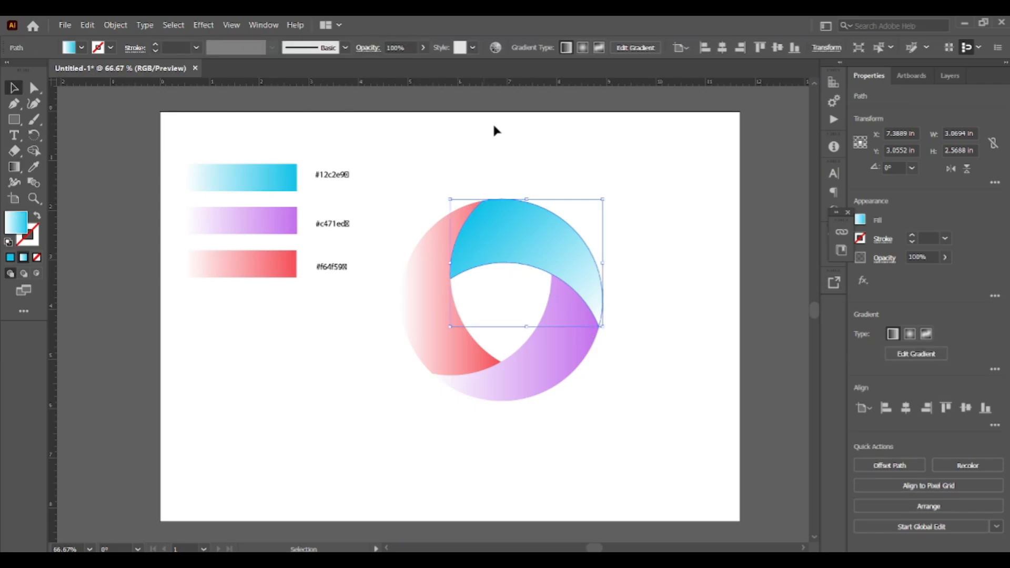
left_click(544, 157)
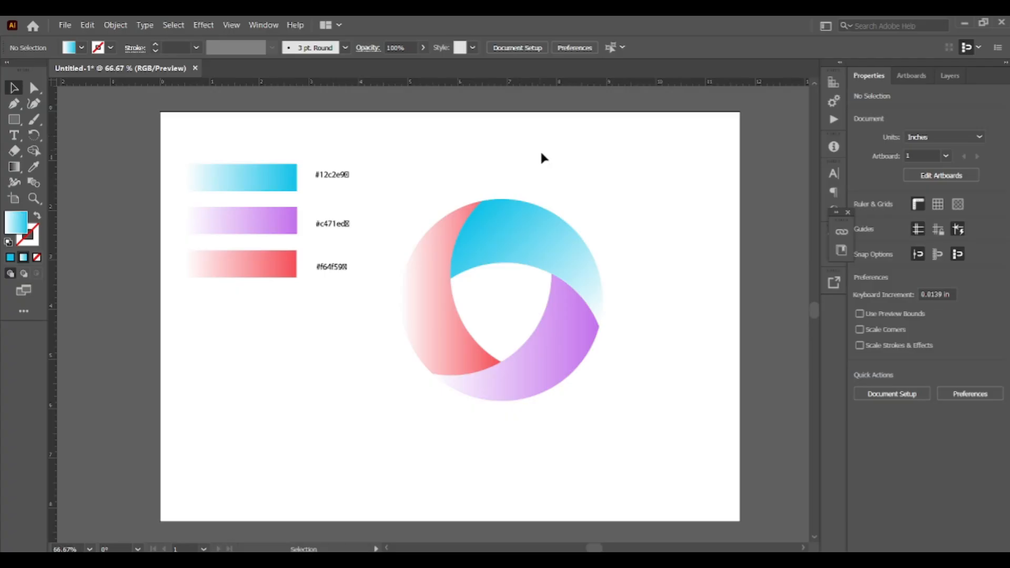
- Redraw the left blade's gradient with the Gradient tool from its top end down to its lower-left end
left_click(446, 235)
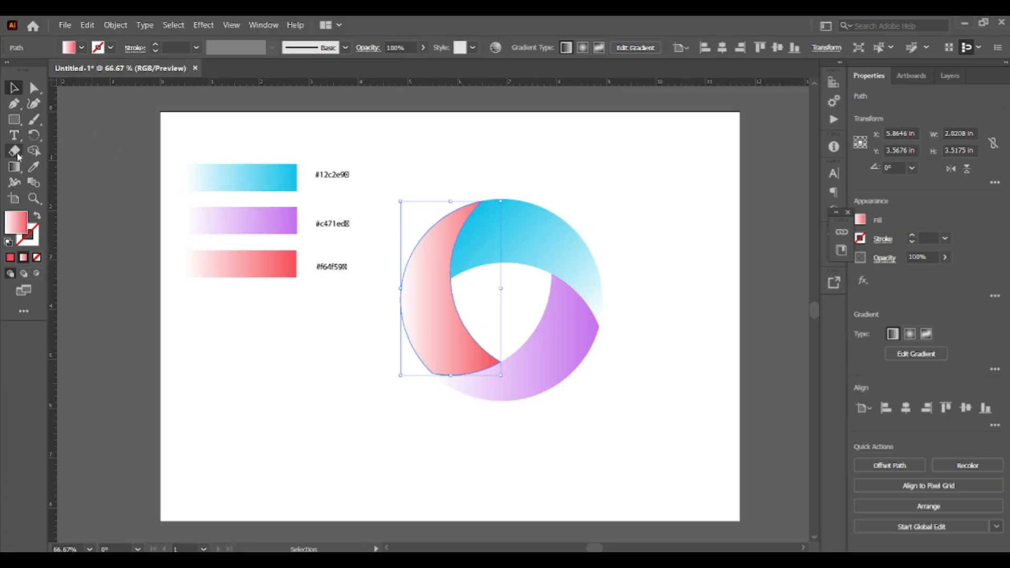
left_click(18, 170)
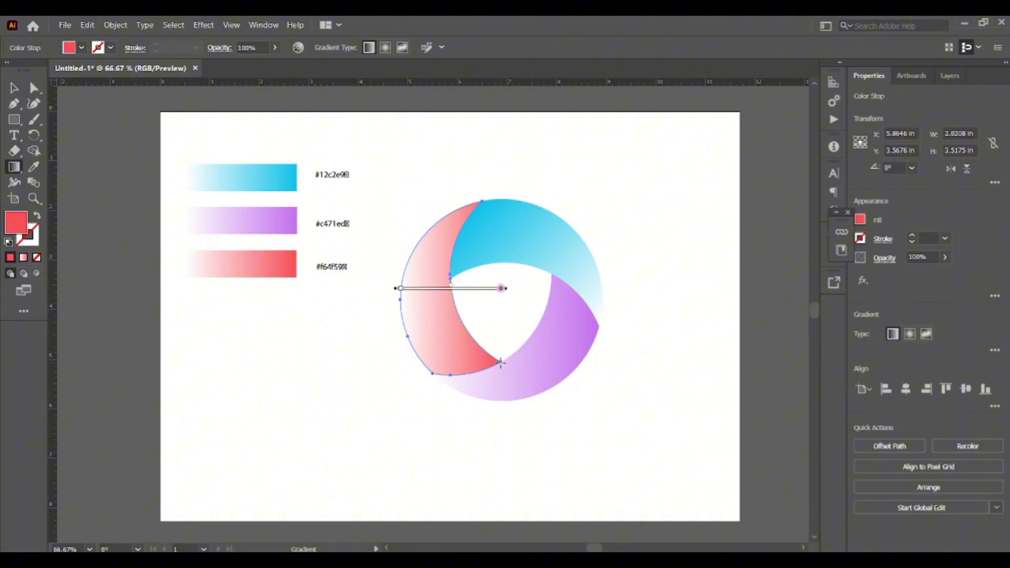
mouse_move(501, 363)
left_mouse_down()
mouse_move(484, 336)
mouse_move(435, 321)
mouse_move(413, 293)
mouse_move(392, 219)
mouse_move(402, 263)
left_mouse_up()
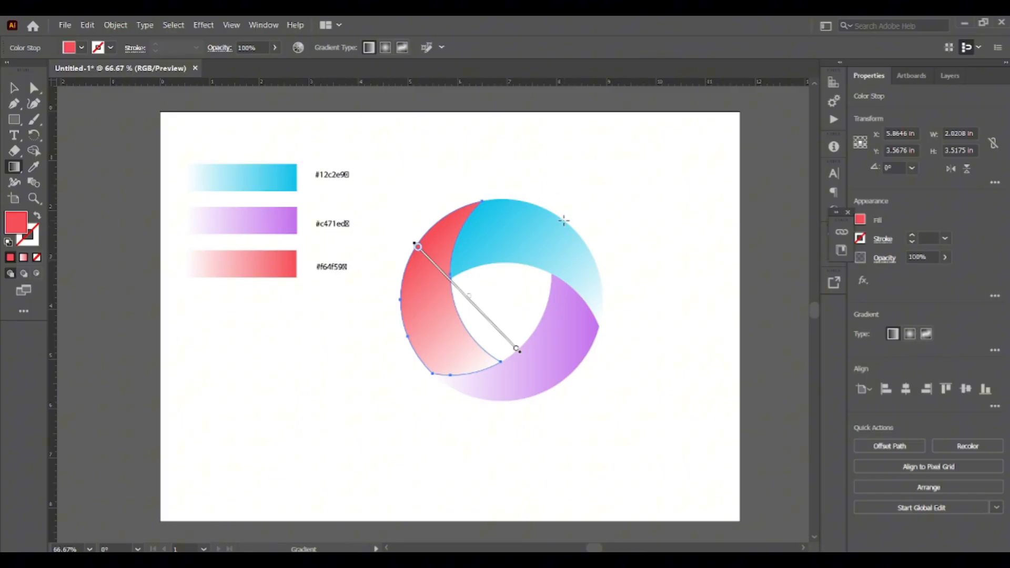
key("ctrl+z")
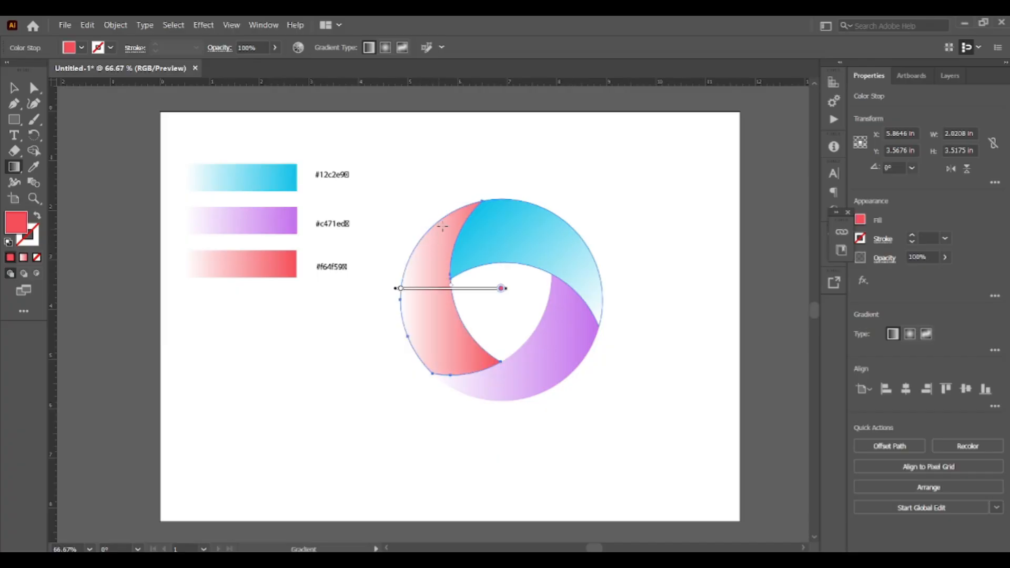
mouse_move(481, 202)
left_mouse_down()
mouse_move(427, 330)
mouse_move(435, 384)
left_mouse_up()
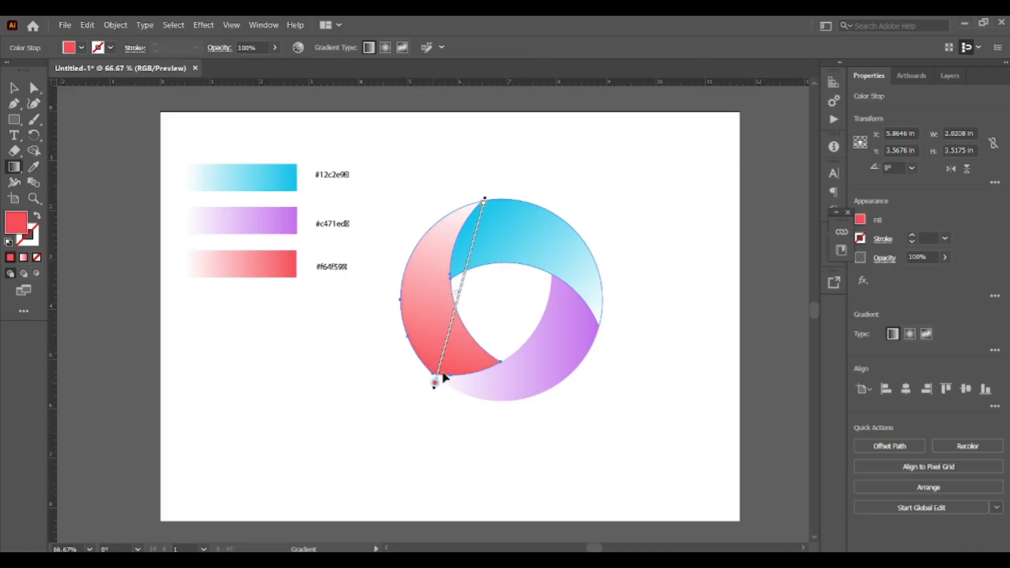
left_click(13, 89)
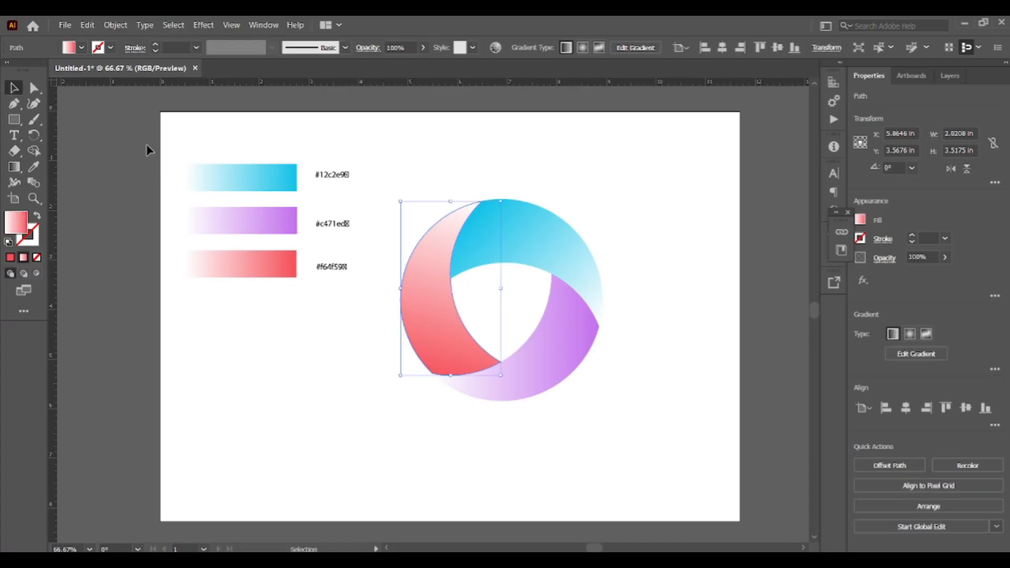
- Redraw the lower blade's gradient with the Gradient tool from its left end toward its right end
left_click(546, 349)
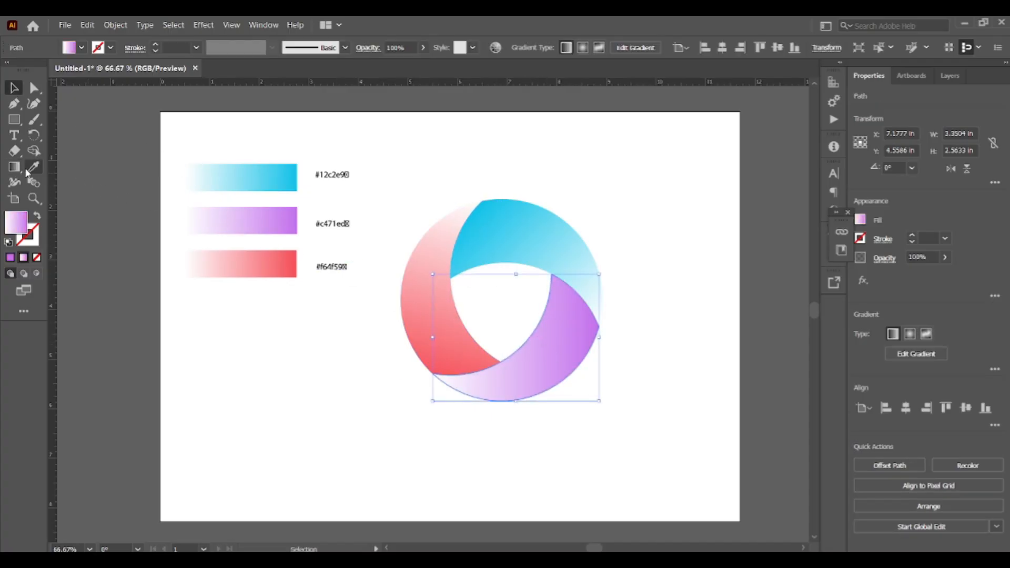
left_click(12, 169)
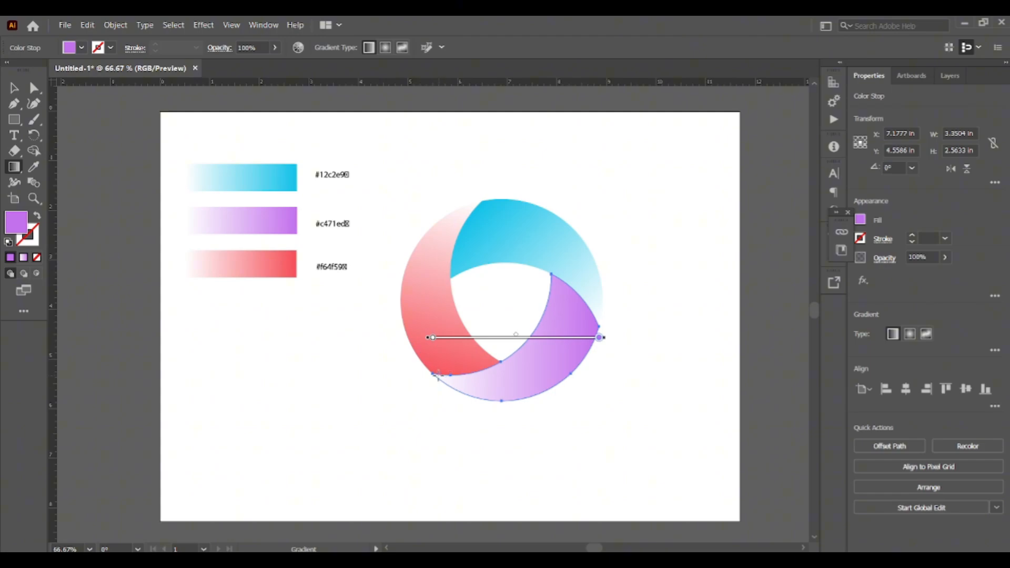
mouse_move(437, 375)
left_mouse_down()
mouse_move(505, 339)
mouse_move(597, 329)
mouse_move(583, 326)
mouse_move(587, 312)
mouse_move(602, 325)
left_mouse_up()
left_click(13, 88)
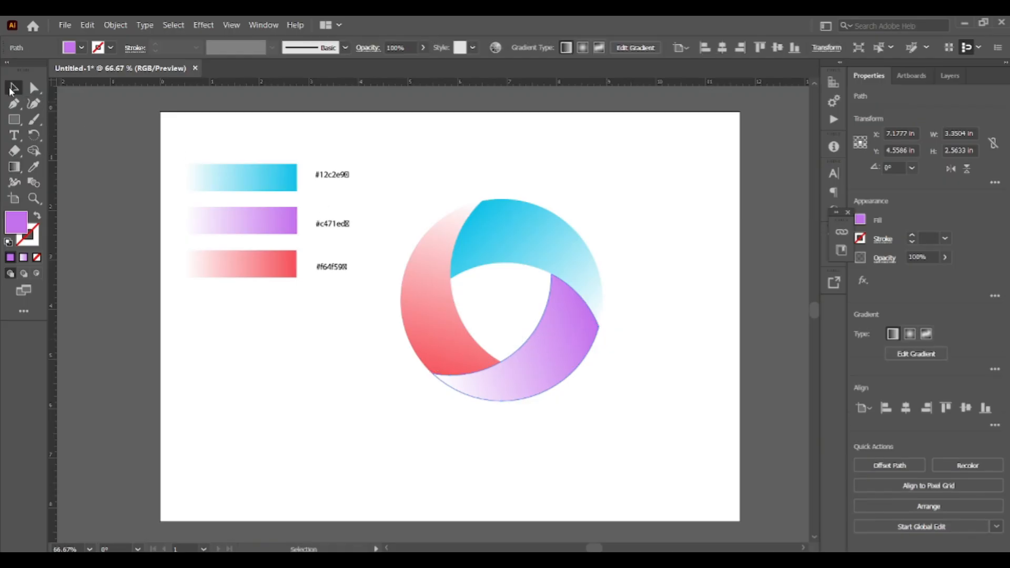
- Select the whole logo, move it up slightly, and scale it larger from its lower-right corner
left_click(399, 145)
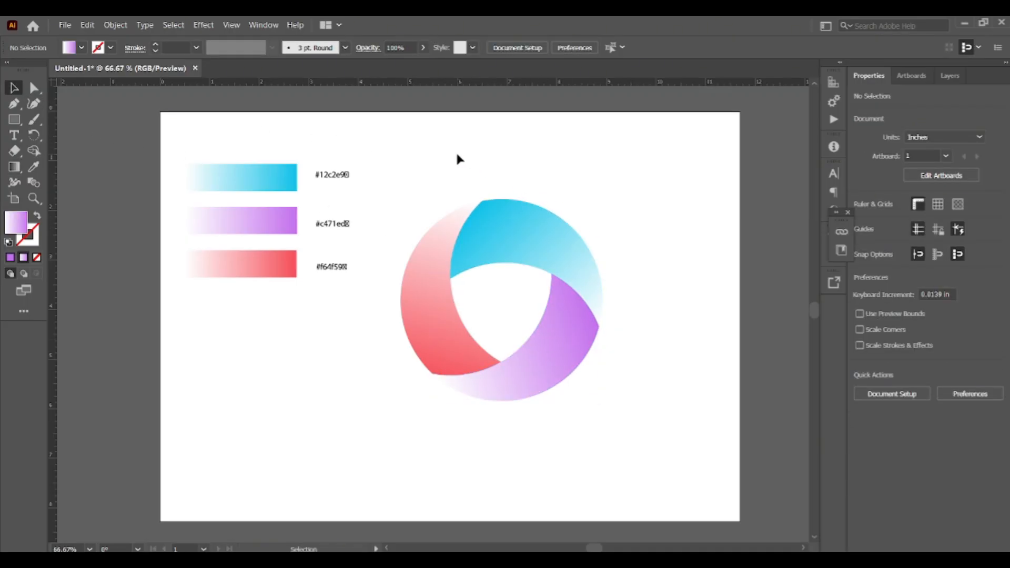
left_click_drag(389, 187, 658, 432)
left_click_drag(537, 253, 535, 233)
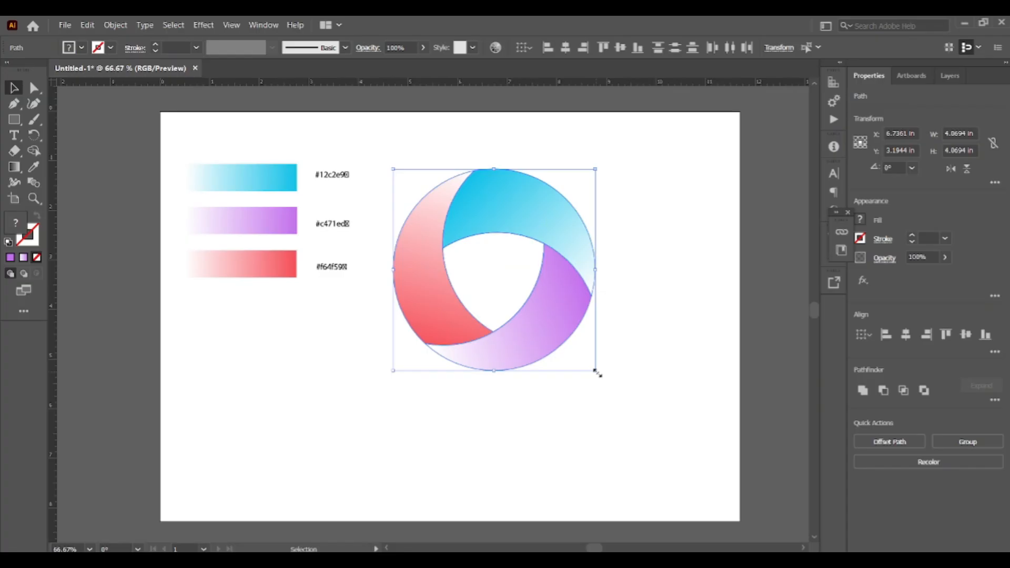
left_click_drag(597, 373, 664, 439)
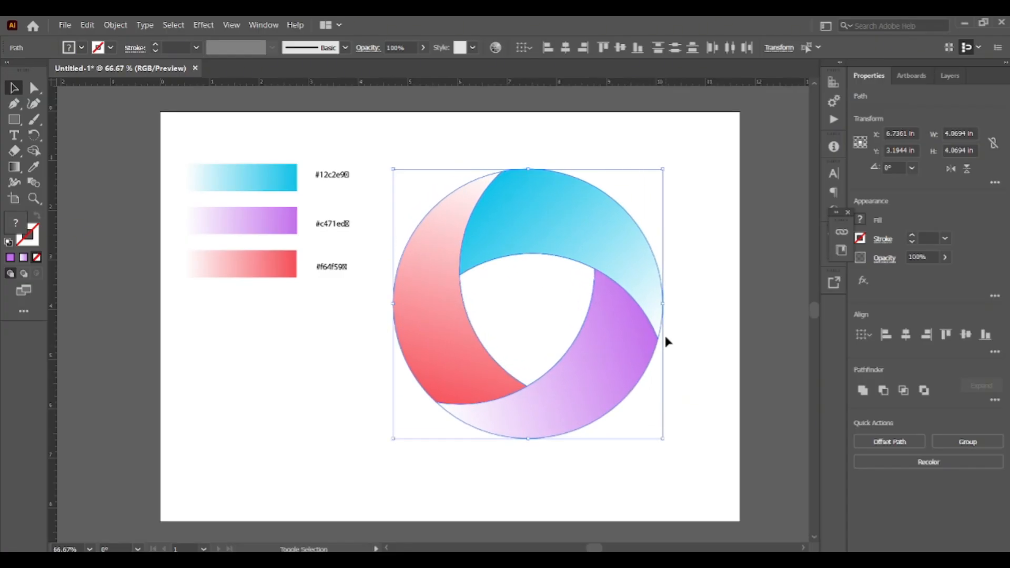
left_click(665, 339)
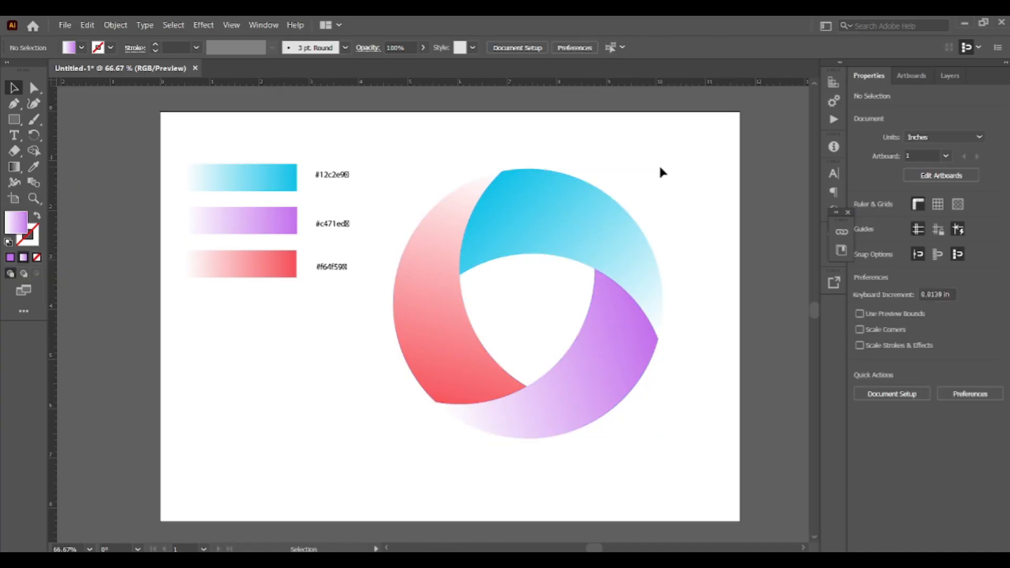